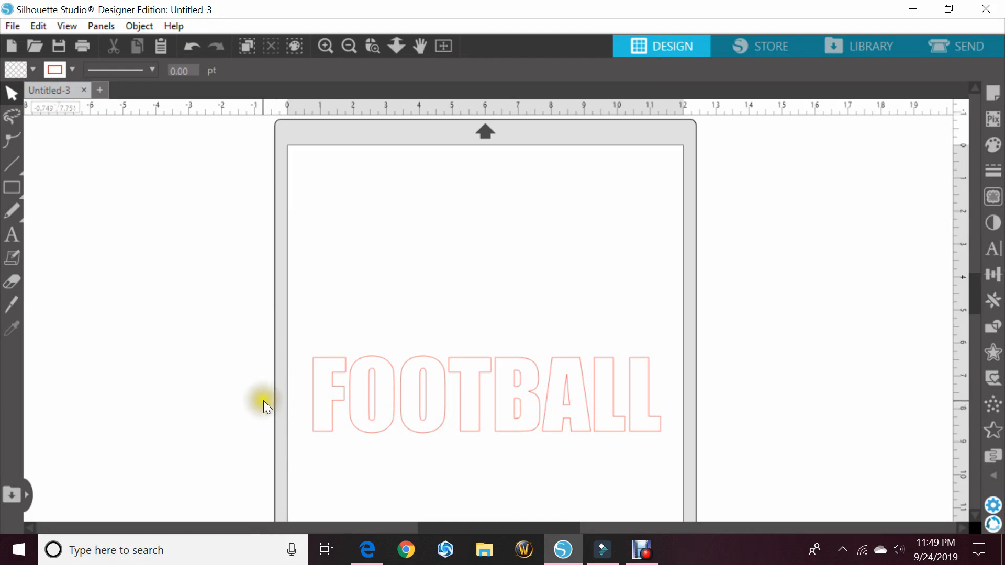
Copy the FOOTBALL text and paste a duplicate onto the page
left_click(557, 420)
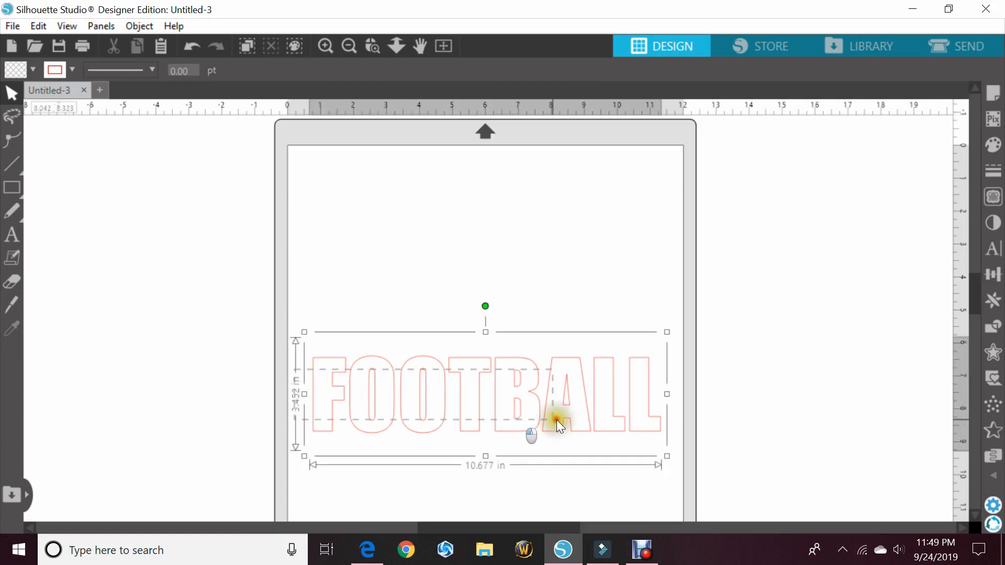
right_click(545, 407)
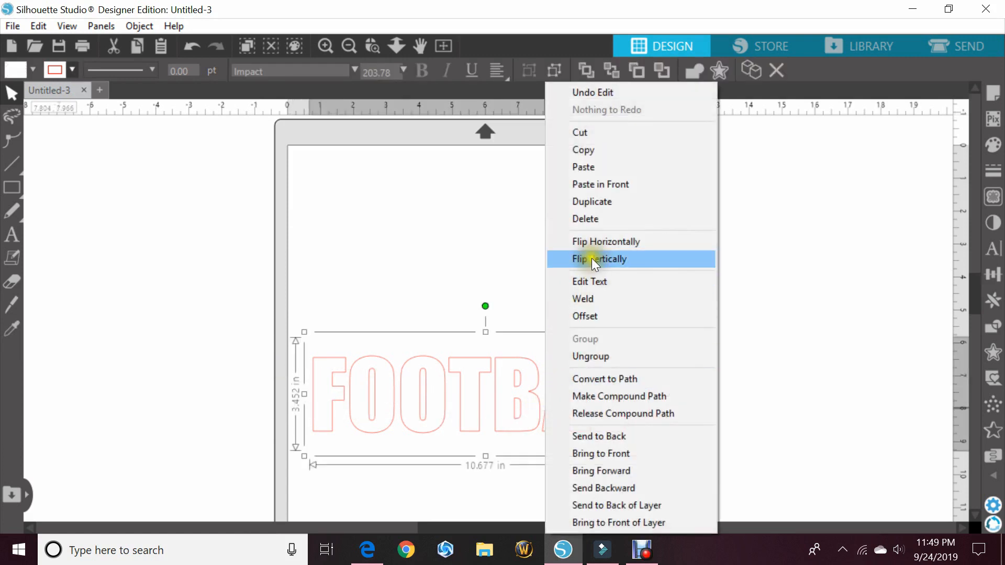
left_click(591, 150)
right_click(398, 210)
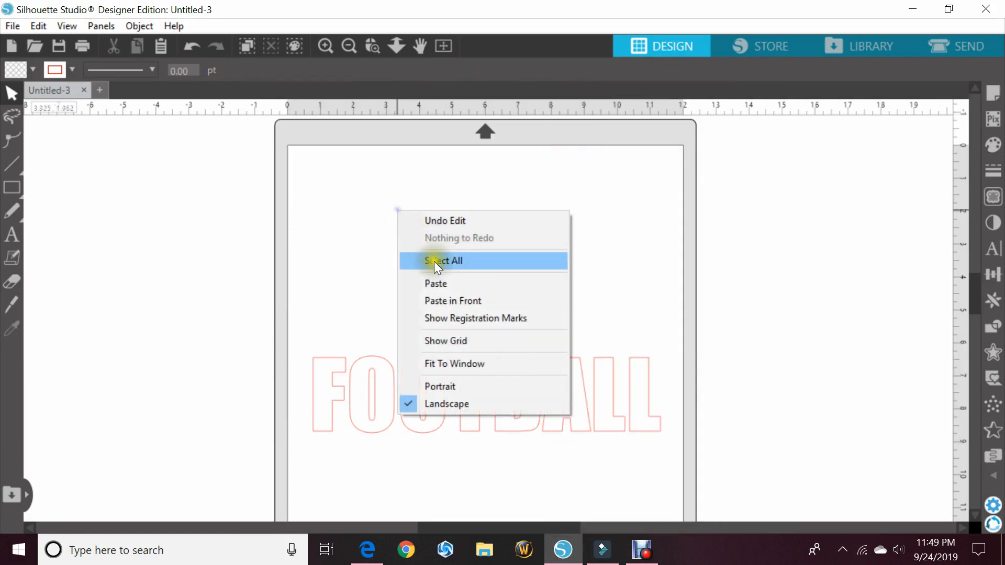
left_click(447, 286)
Arrange the two FOOTBALL texts one above the other on the upper half of the page, without overlap
left_click_drag(514, 404, 498, 291)
left_click_drag(485, 411, 442, 372)
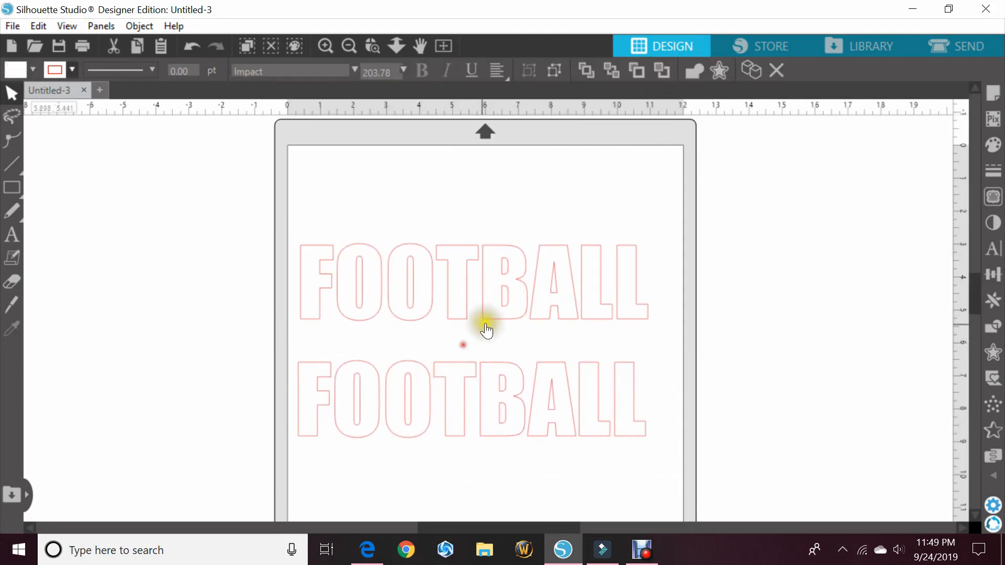
left_click_drag(492, 317, 501, 317)
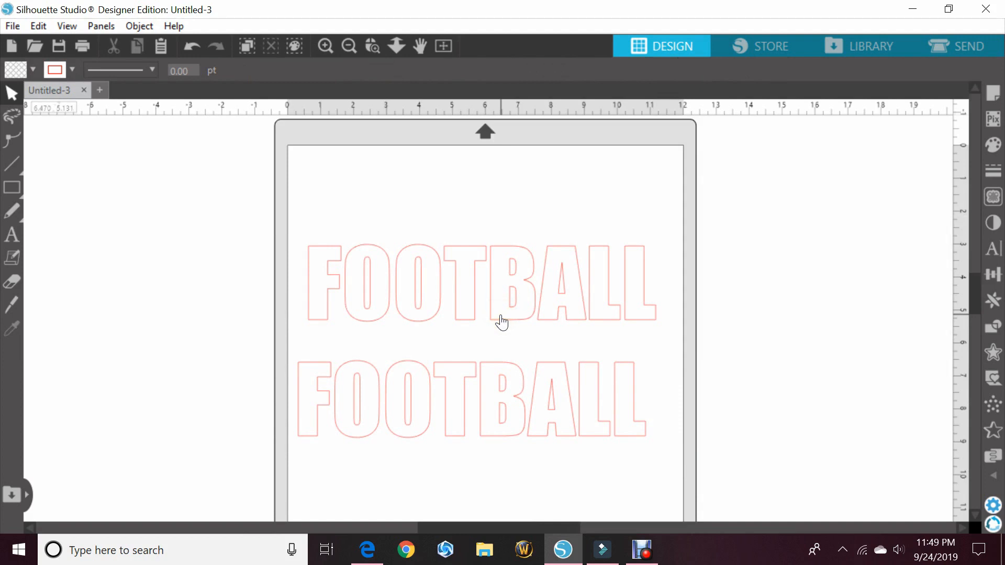
left_click(501, 317)
left_click(443, 214)
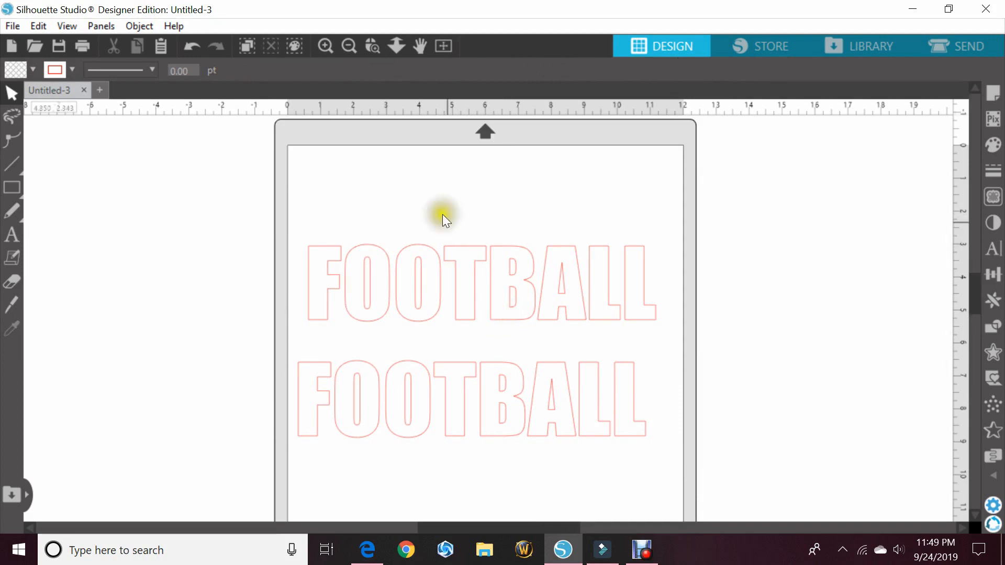
Start an internal offset on the upper FOOTBALL text
left_click_drag(397, 221, 551, 279)
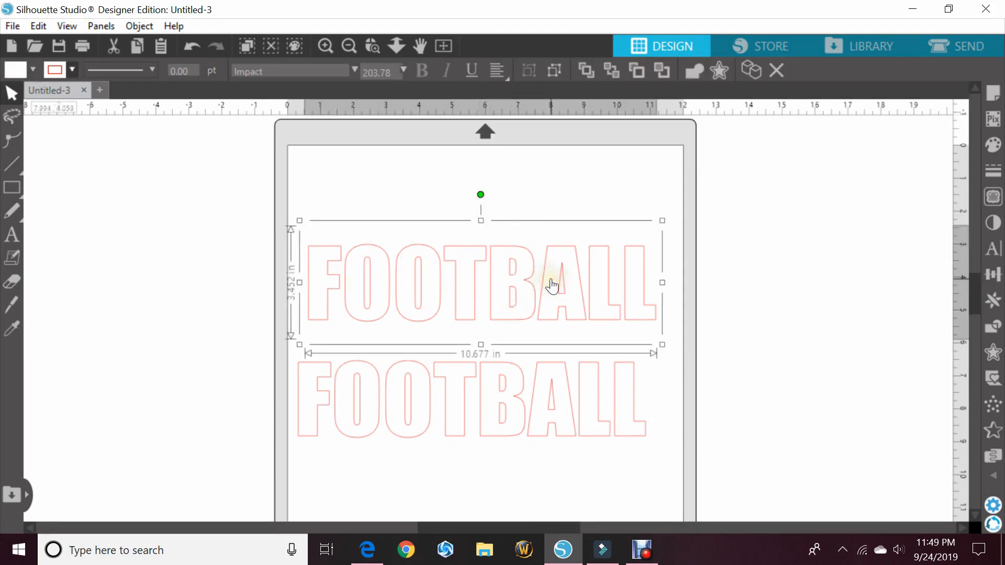
left_click(993, 353)
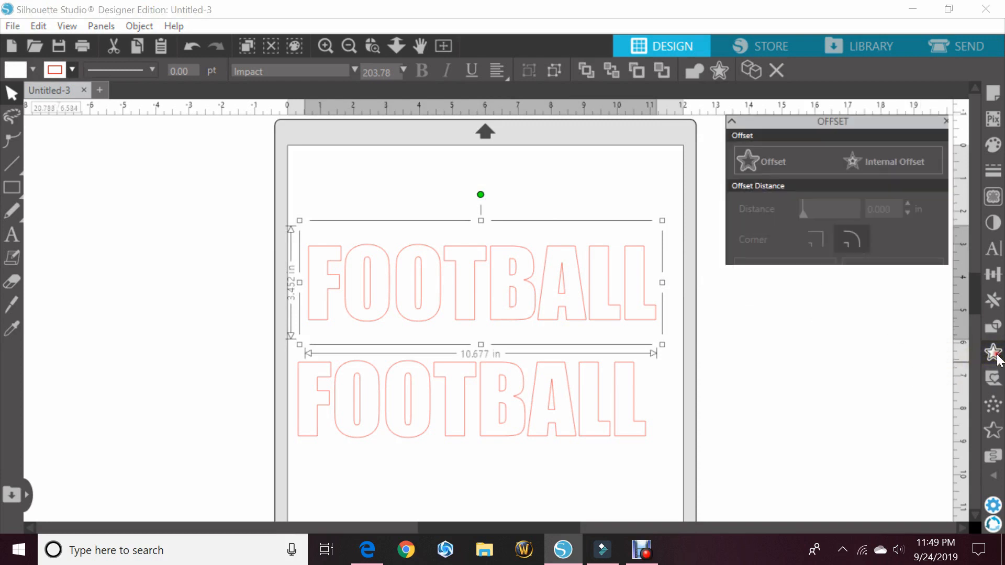
left_click(903, 161)
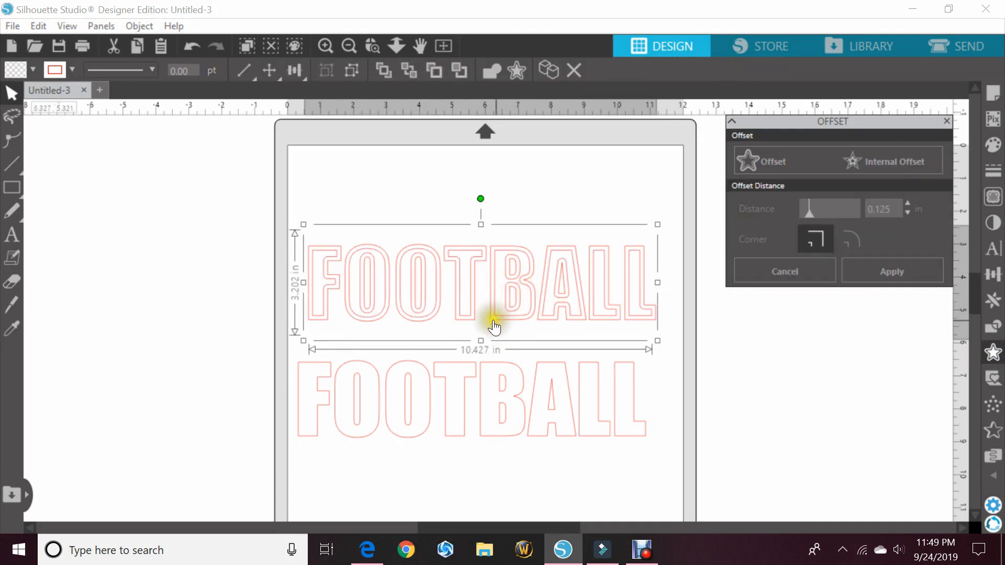
left_click(438, 322)
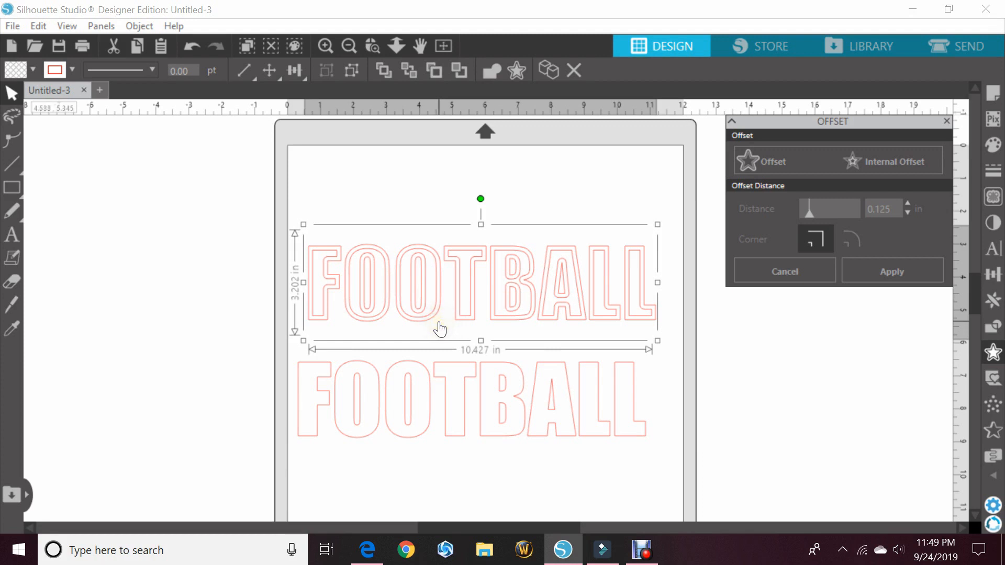
left_click(437, 324)
left_click(434, 325)
left_click(435, 325)
left_click(511, 327)
Reduce the internal offset distance to 0.065 in and apply it to the upper FOOTBALL
left_click(909, 212)
left_click(908, 212)
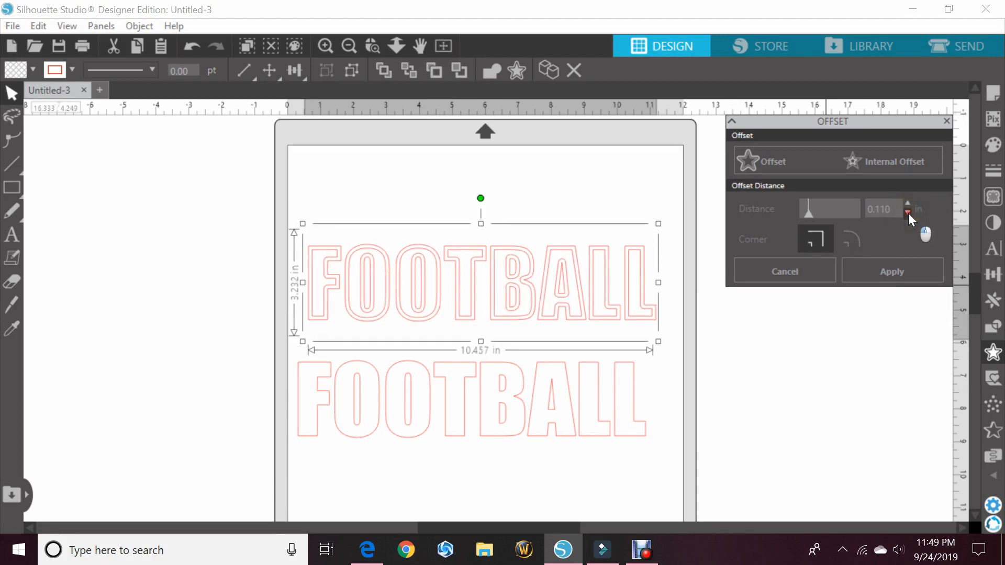
left_click(909, 212)
left_click(908, 212)
left_click(909, 212)
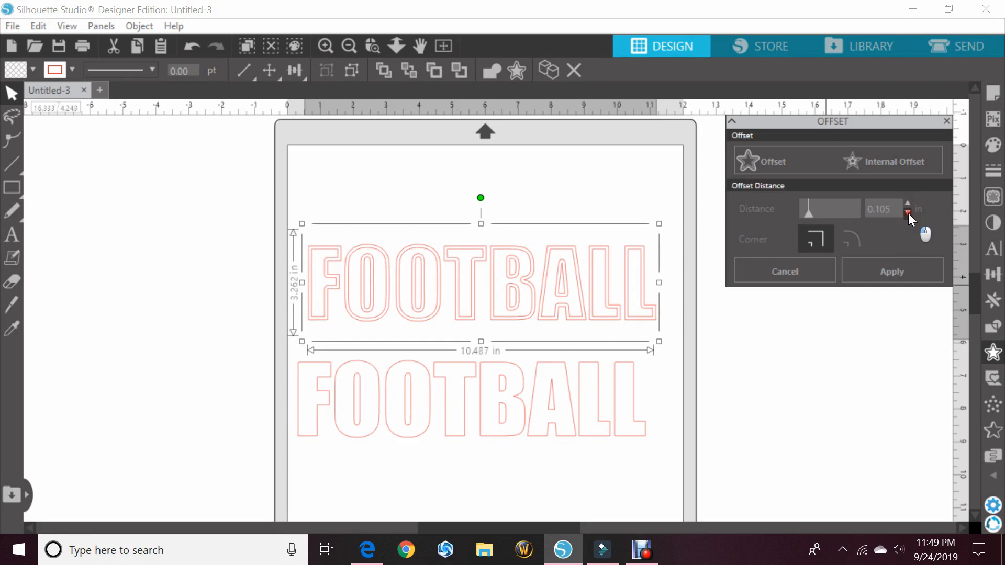
left_click(908, 212)
left_click(908, 213)
left_click(908, 212)
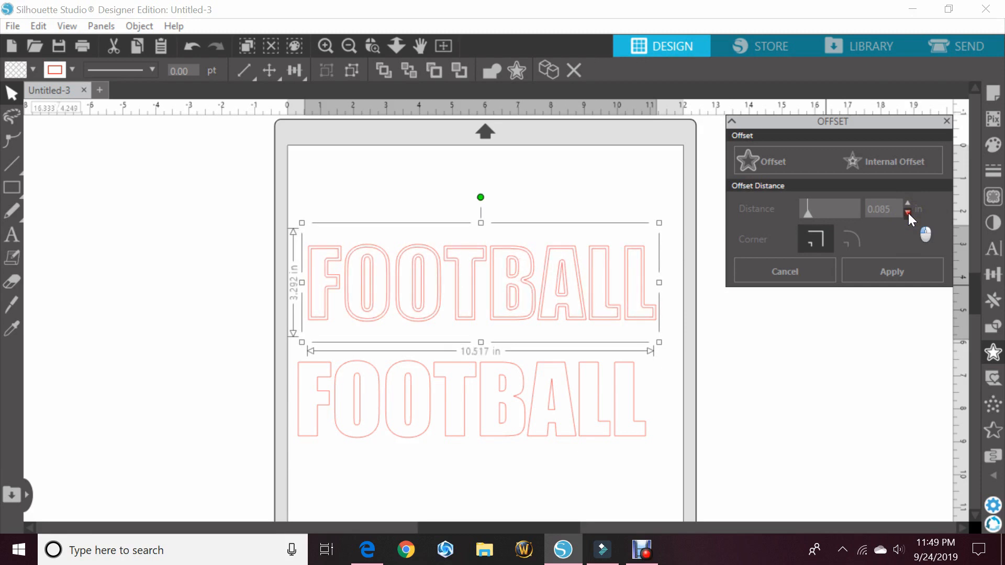
left_click(909, 212)
left_click(909, 212)
left_click(908, 212)
left_click(909, 212)
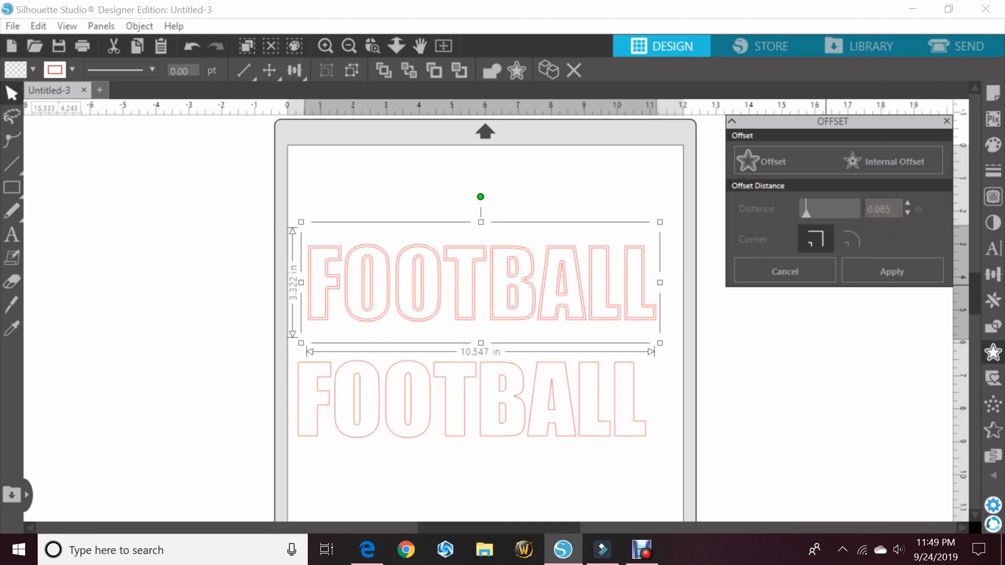
left_click(884, 268)
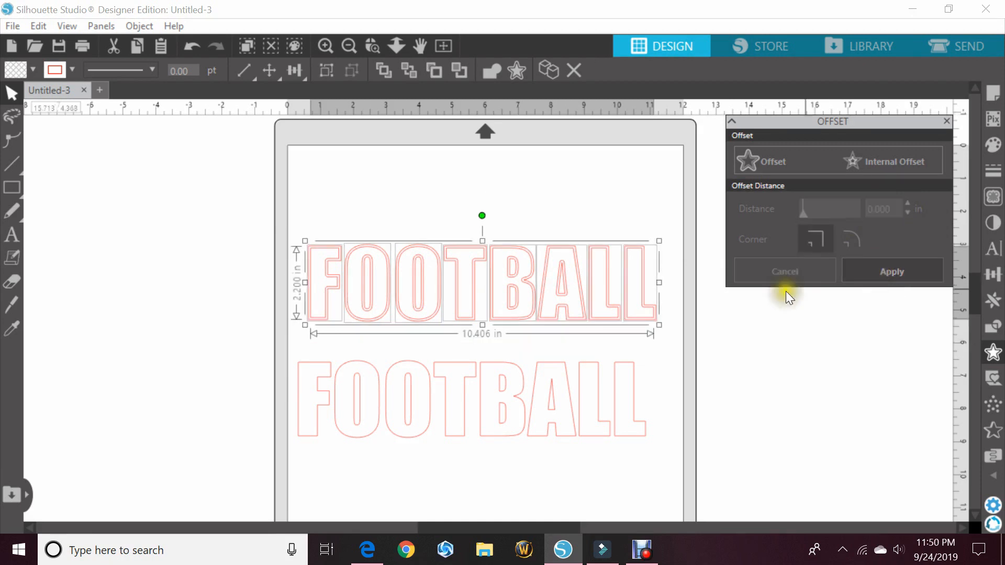
Combine the upper FOOTBALL text and its internal offset into one compound path
left_click_drag(278, 245, 659, 316)
right_click(612, 293)
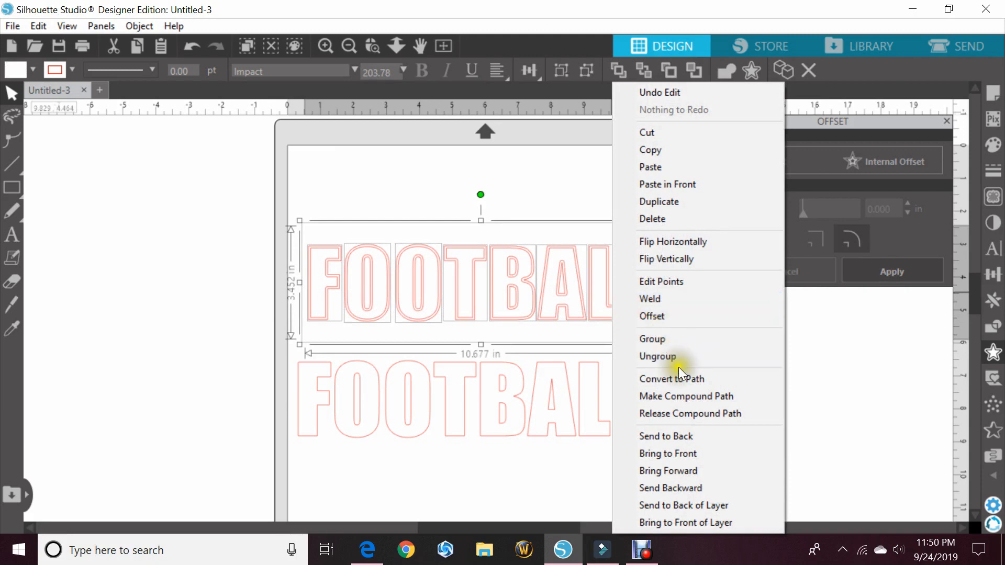
left_click(686, 401)
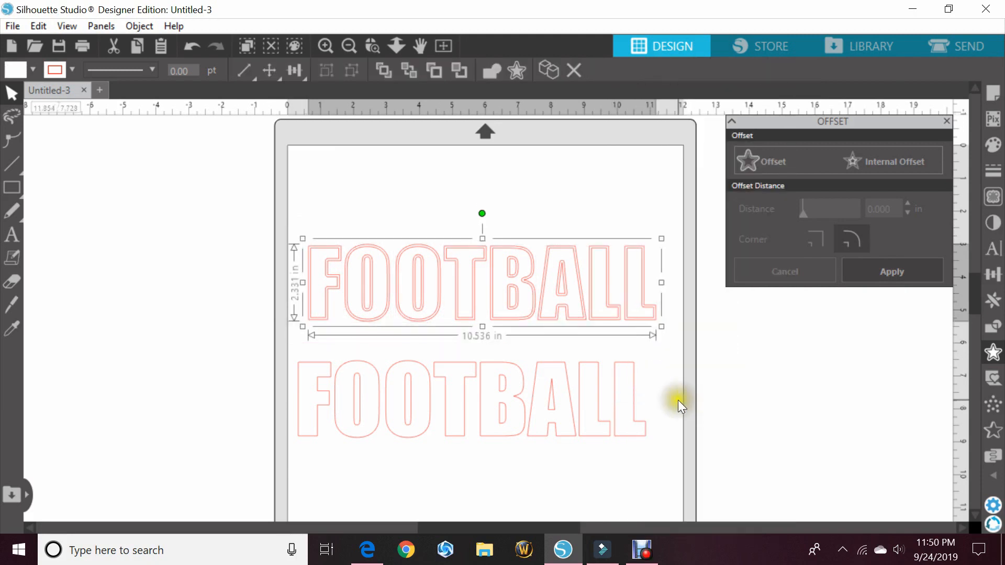
Fill the upper FOOTBALL outline with black, close the offset settings and deselect it
left_click(34, 71)
left_click(121, 105)
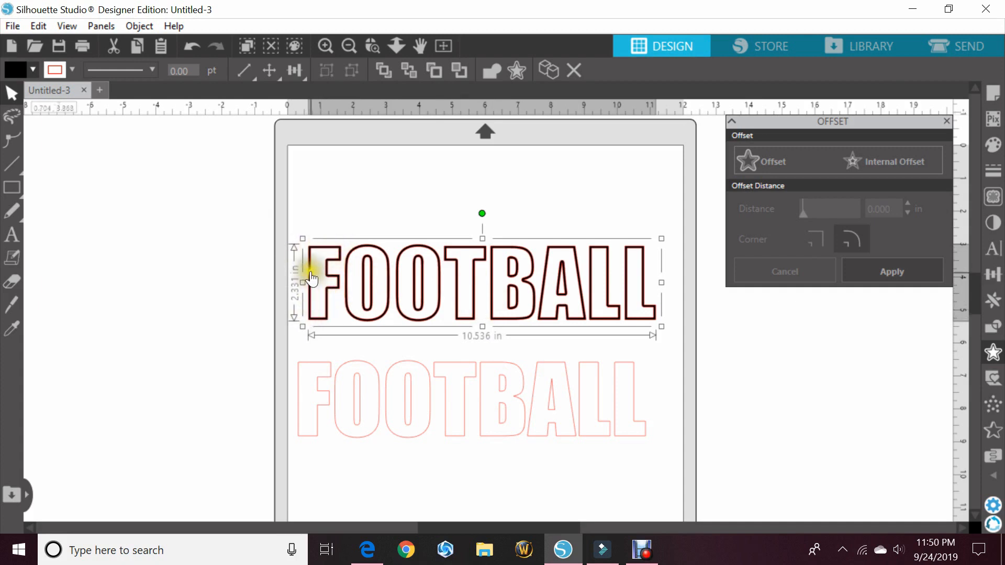
left_click(947, 121)
left_click(489, 176)
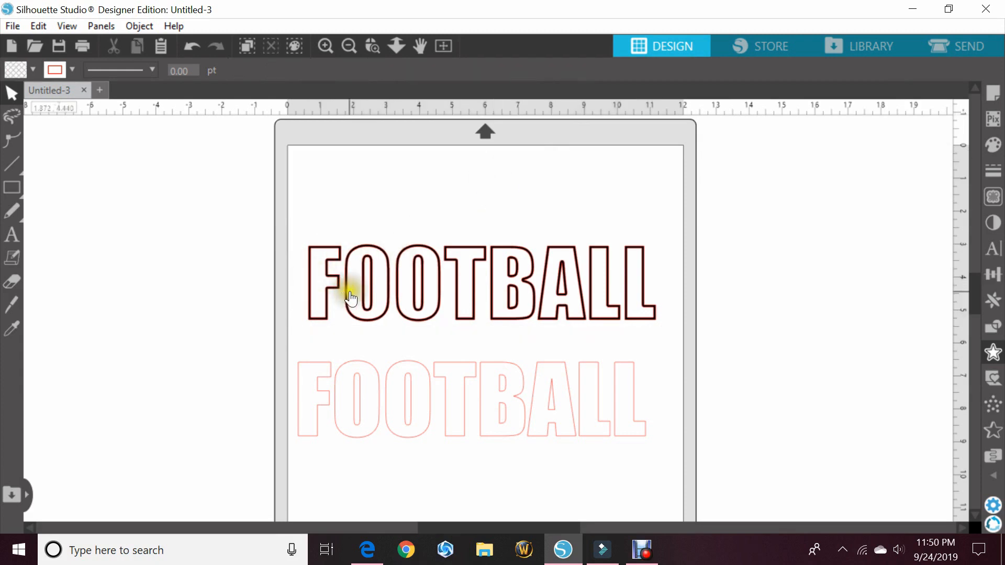
Slice the upper FOOTBALL horizontally through its middle with a straight, outline-type Knife cut
left_click(12, 306)
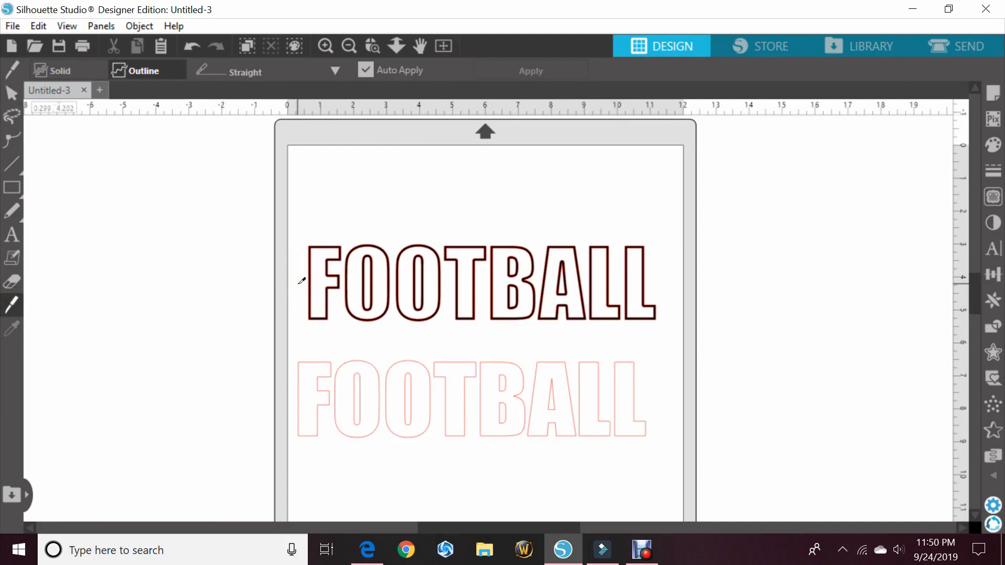
left_click_drag(300, 283, 669, 311)
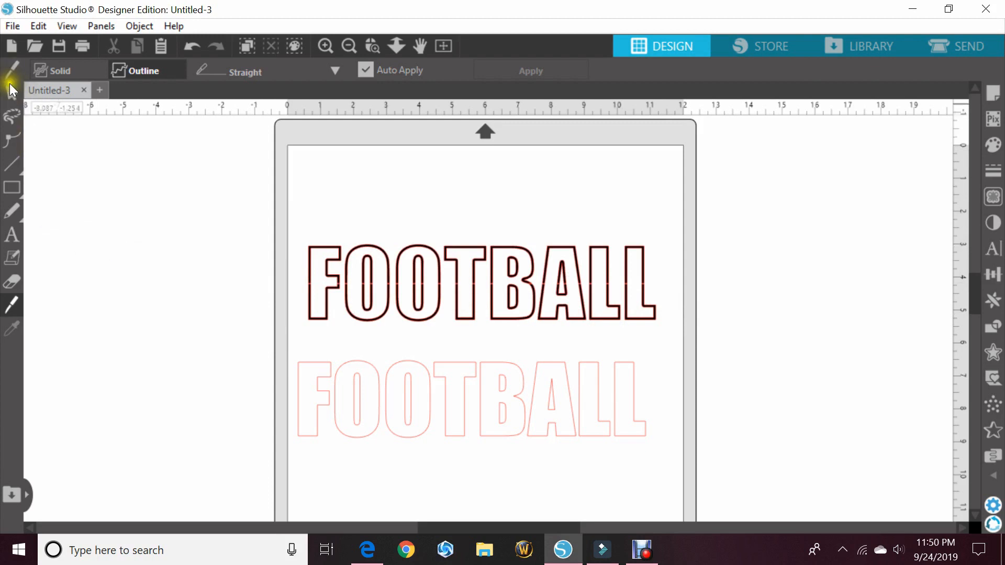
left_click(11, 99)
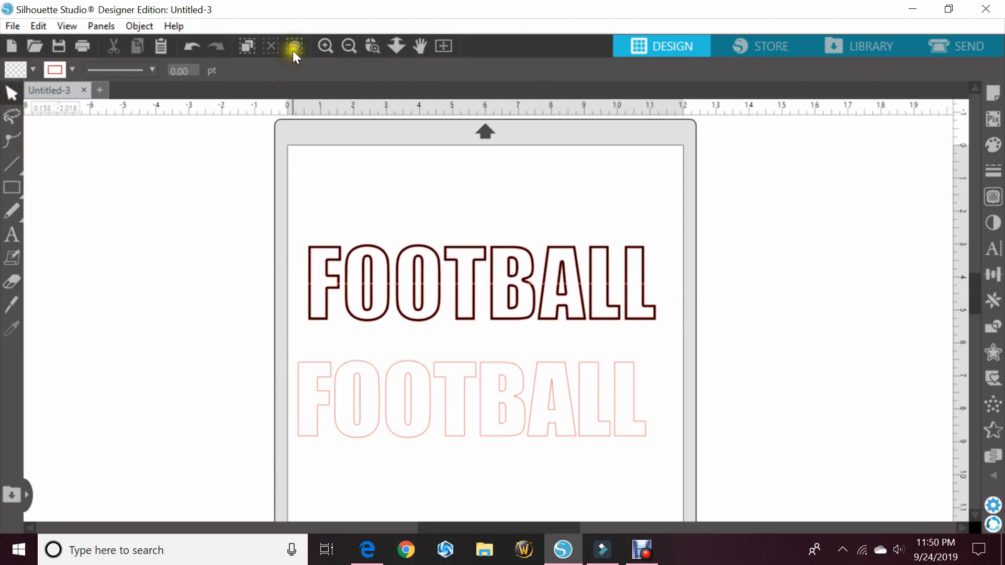
Fill both halves of the sliced letter F with white to inspect the cut lines
left_click(332, 47)
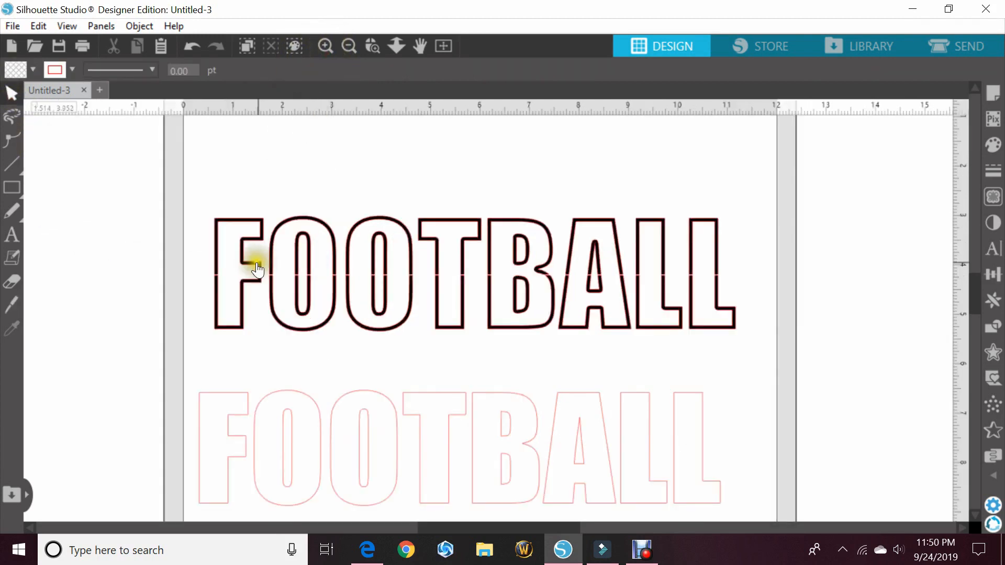
left_click(370, 47)
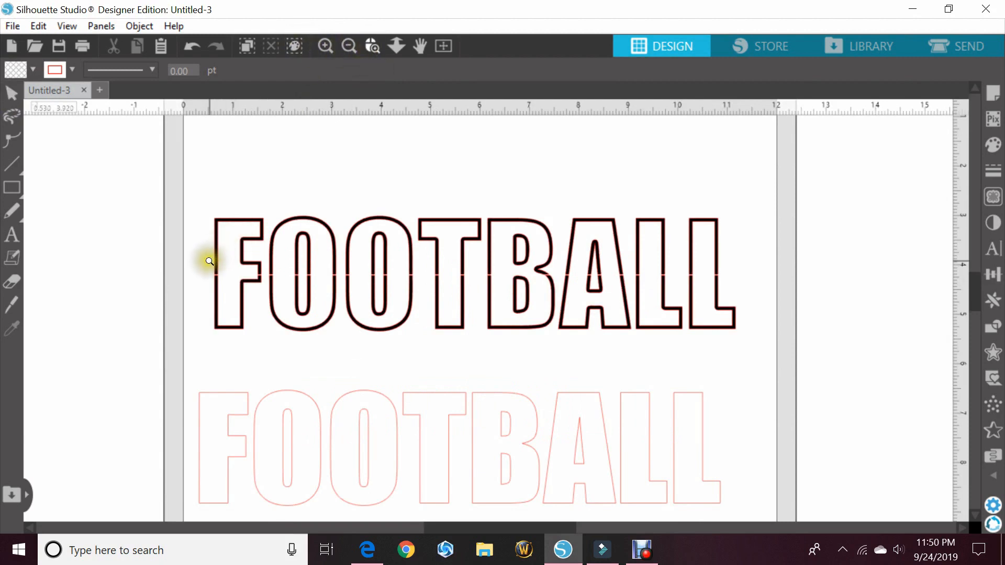
left_click_drag(208, 261, 297, 289)
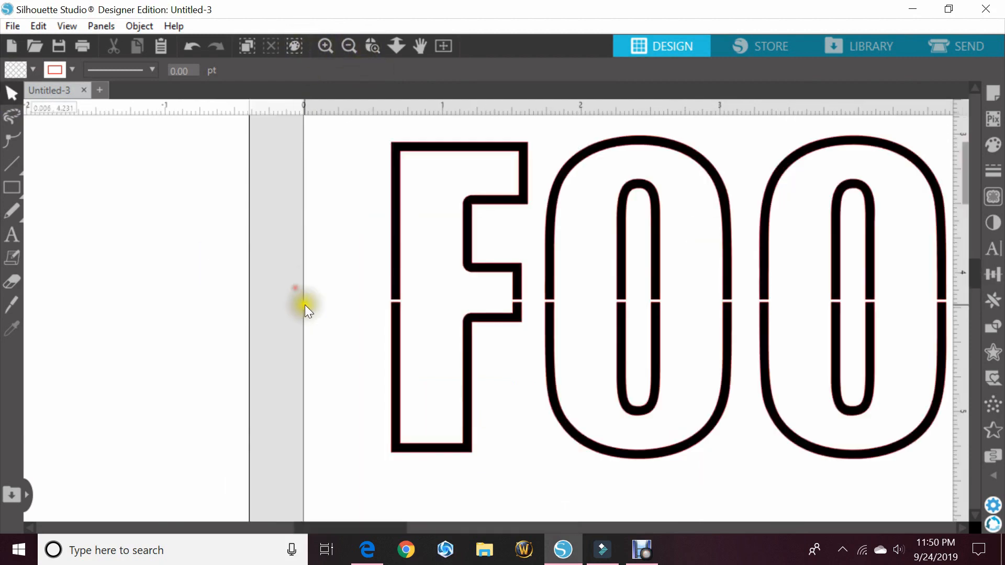
left_click(379, 270)
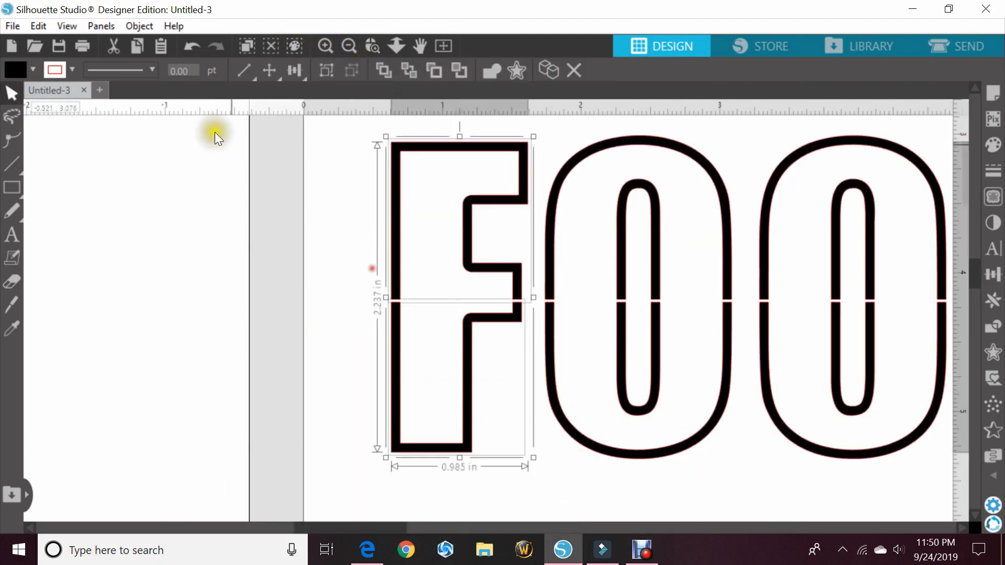
left_click(71, 68)
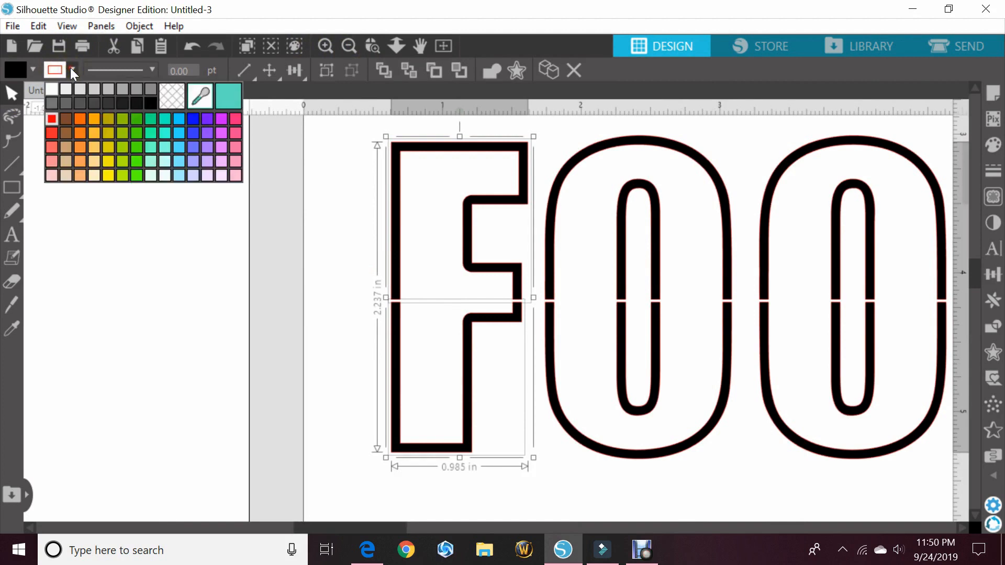
left_click(35, 72)
left_click(15, 92)
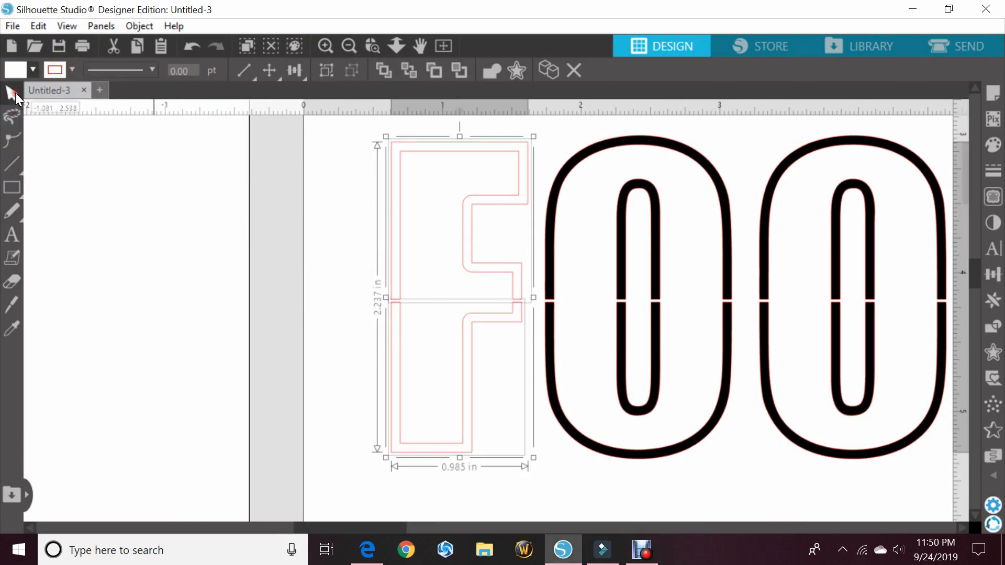
left_click(174, 233)
left_click_drag(390, 303, 534, 311)
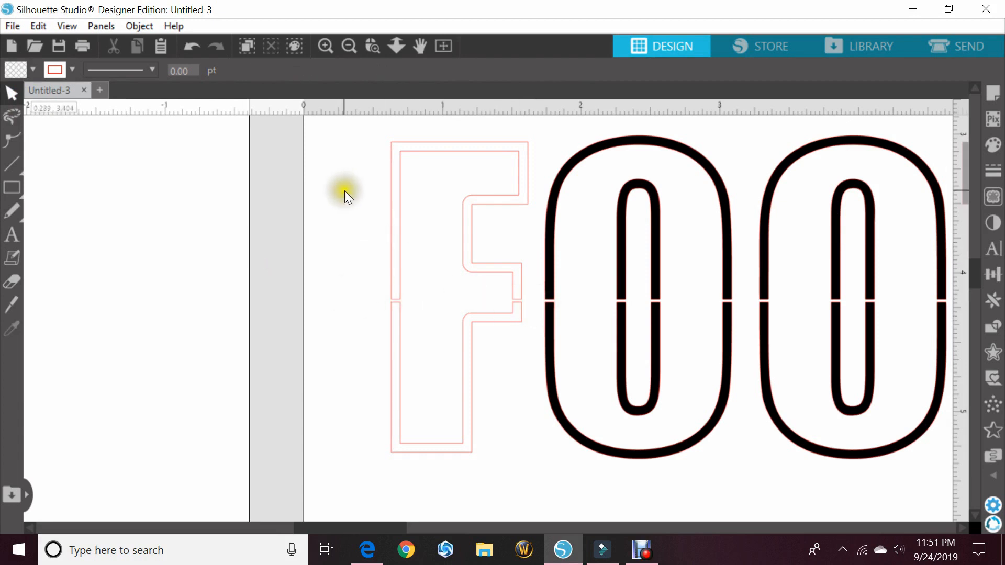
Fill both halves of the letter F with black again and deselect them
left_click_drag(345, 191, 499, 384)
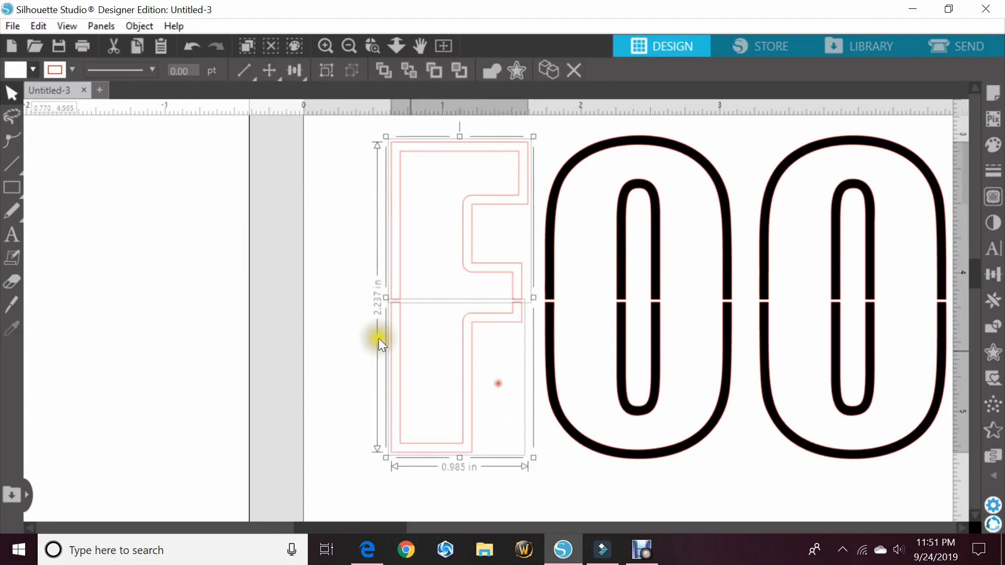
left_click(34, 70)
left_click(103, 105)
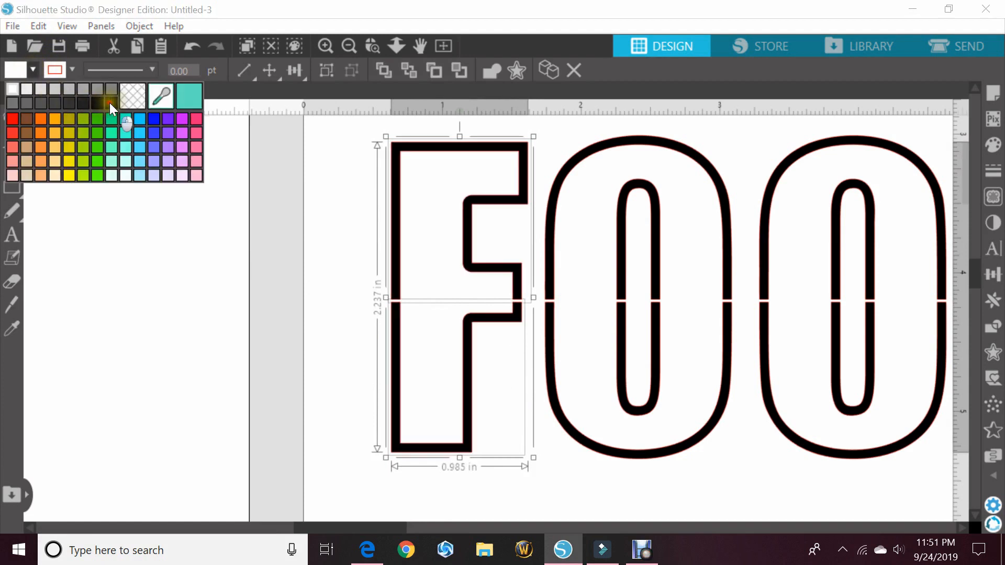
left_click(236, 217)
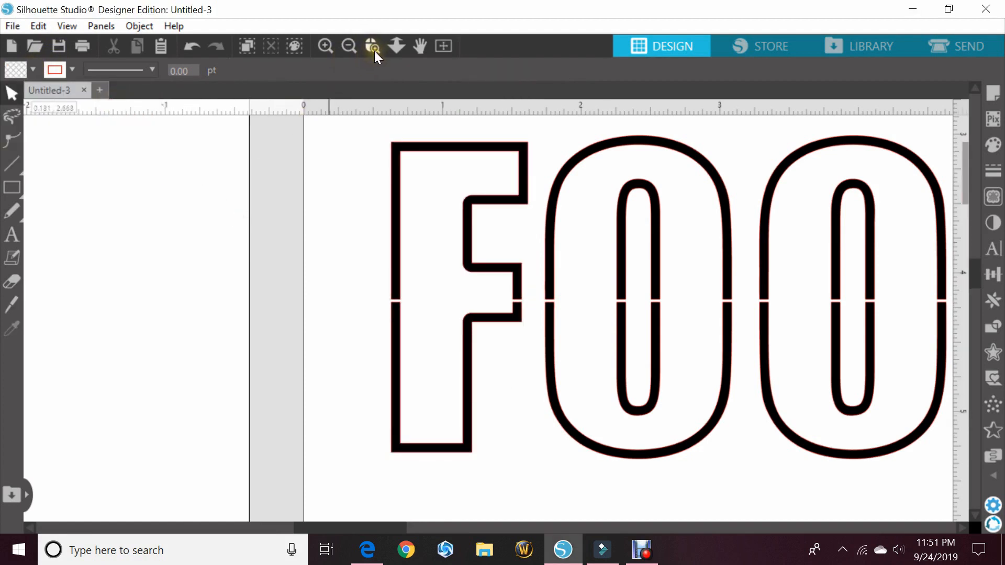
Select all the top halves of the sliced FOOTBALL letters and group them
left_click(349, 45)
left_click(349, 44)
left_click(349, 44)
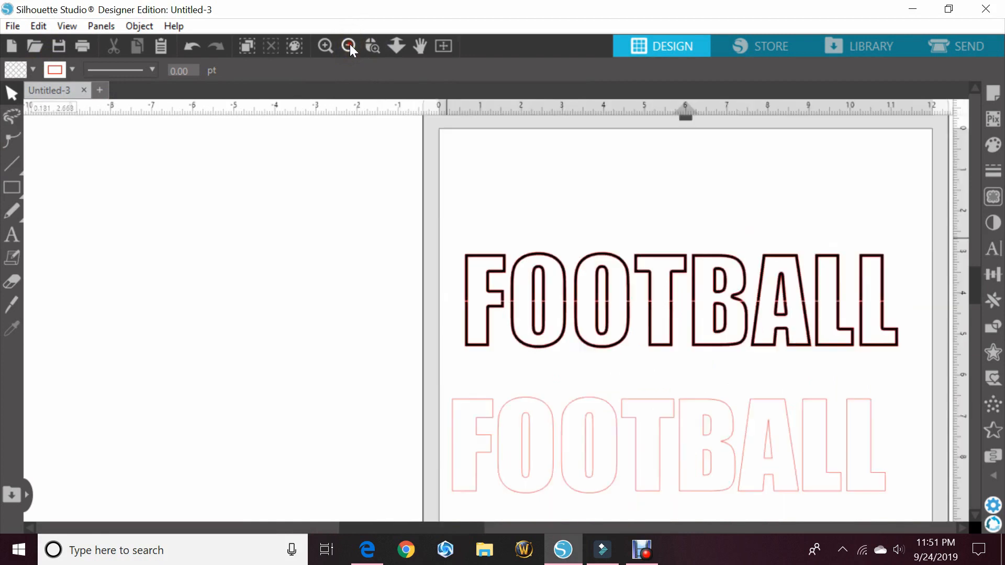
left_click_drag(444, 225, 895, 294)
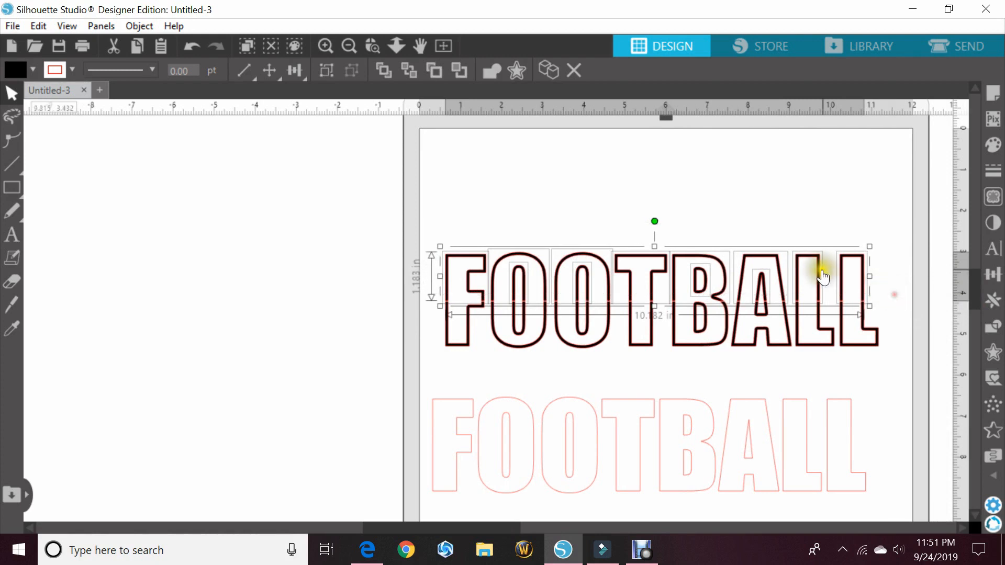
right_click(766, 263)
left_click(841, 353)
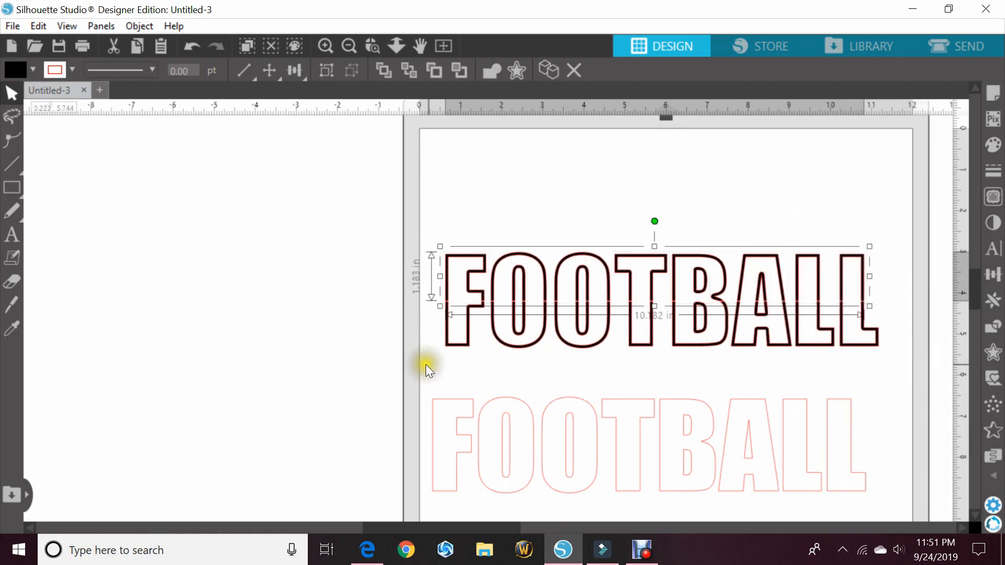
Select all the bottom halves of the sliced FOOTBALL letters, group them, and deselect the group
left_click_drag(401, 356, 911, 323)
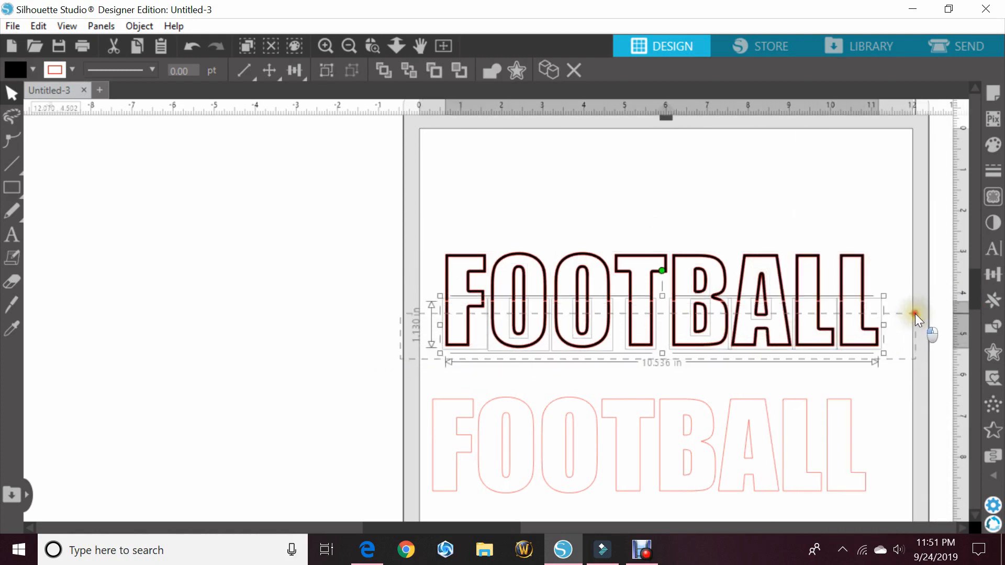
right_click(841, 331)
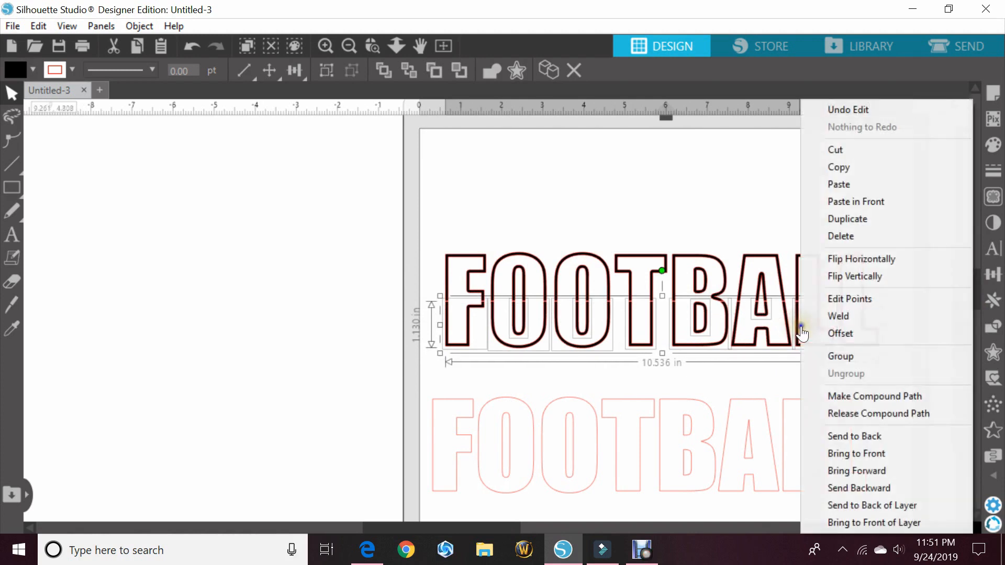
left_click(851, 355)
left_click(389, 385)
Fill the uncut lower FOOTBALL text with blue and move it close beneath the sliced outline word
scroll(460, 420, "down", 3)
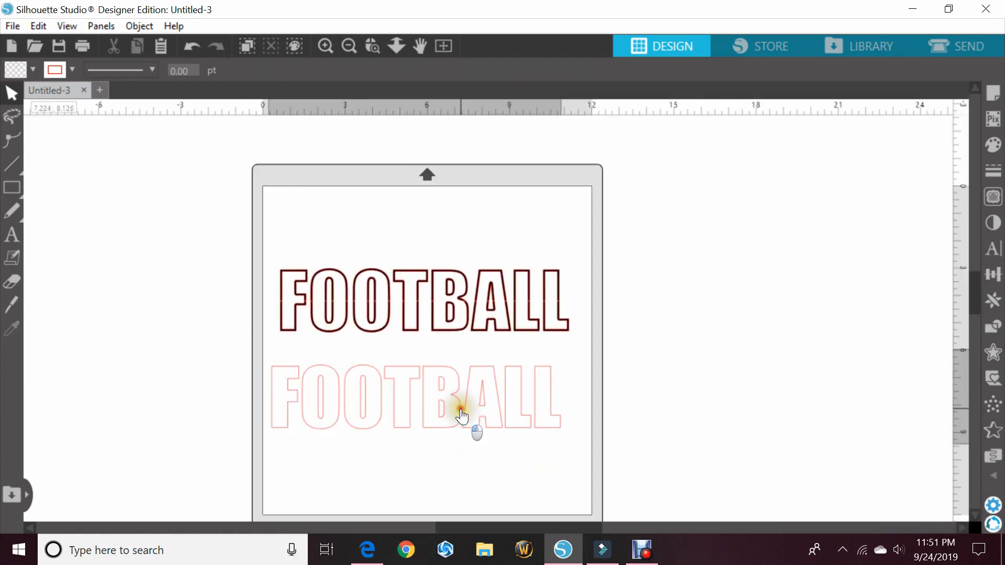
left_click(473, 408)
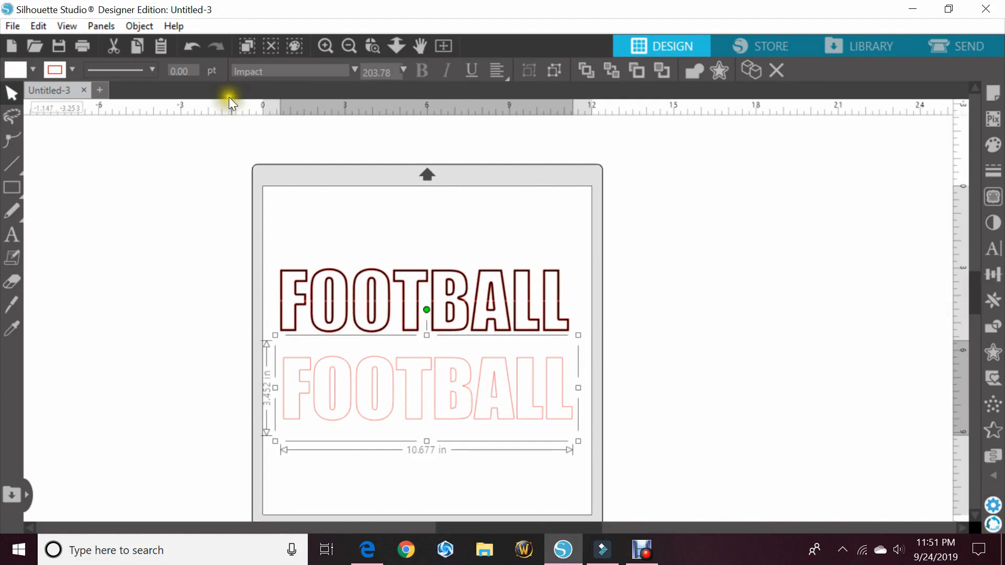
left_click(33, 69)
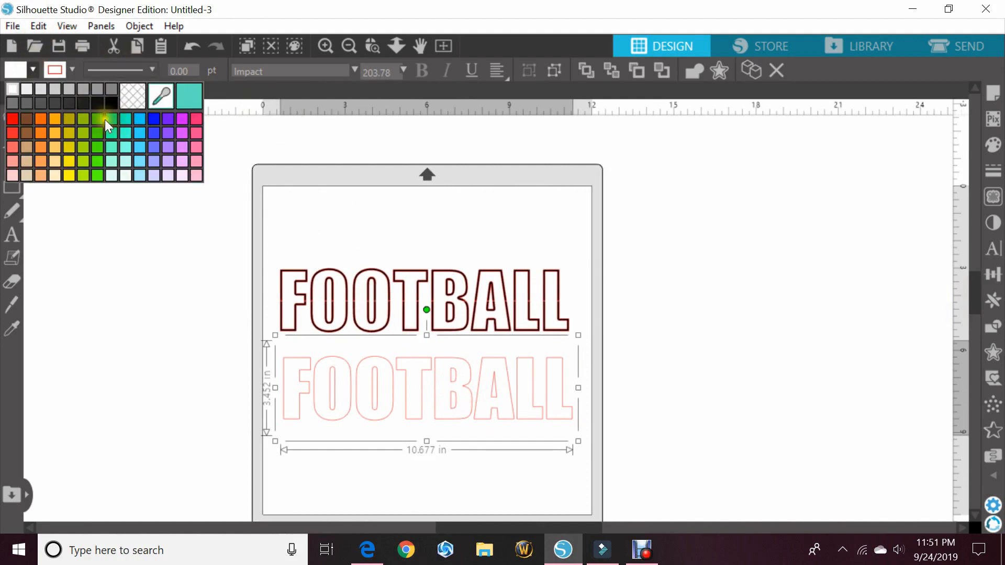
left_click(152, 120)
left_click_drag(417, 407, 414, 385)
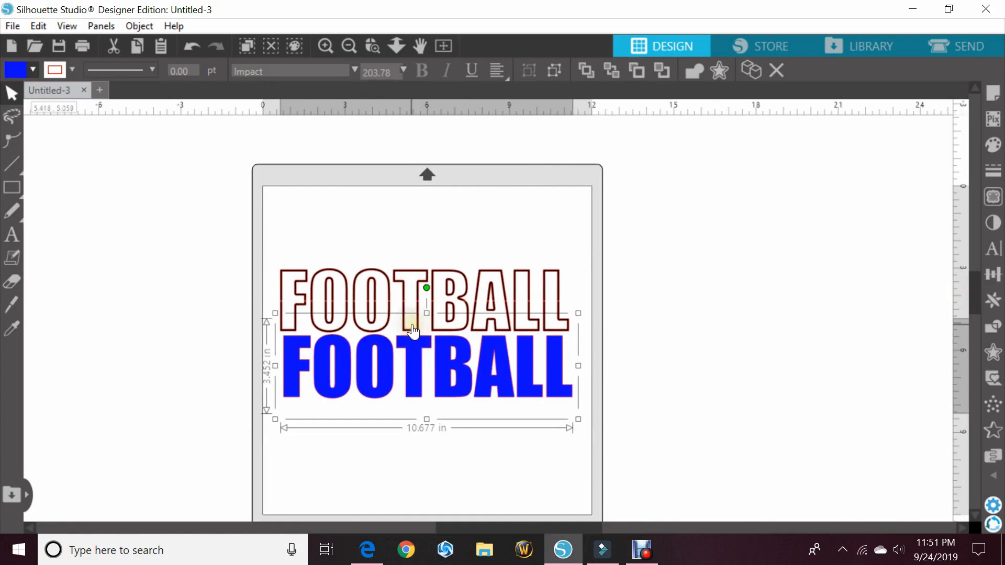
Move the grouped bottom halves below the blue FOOTBALL and the grouped top halves down to just above it
left_click(413, 330)
left_click(413, 329)
left_click_drag(413, 329, 413, 432)
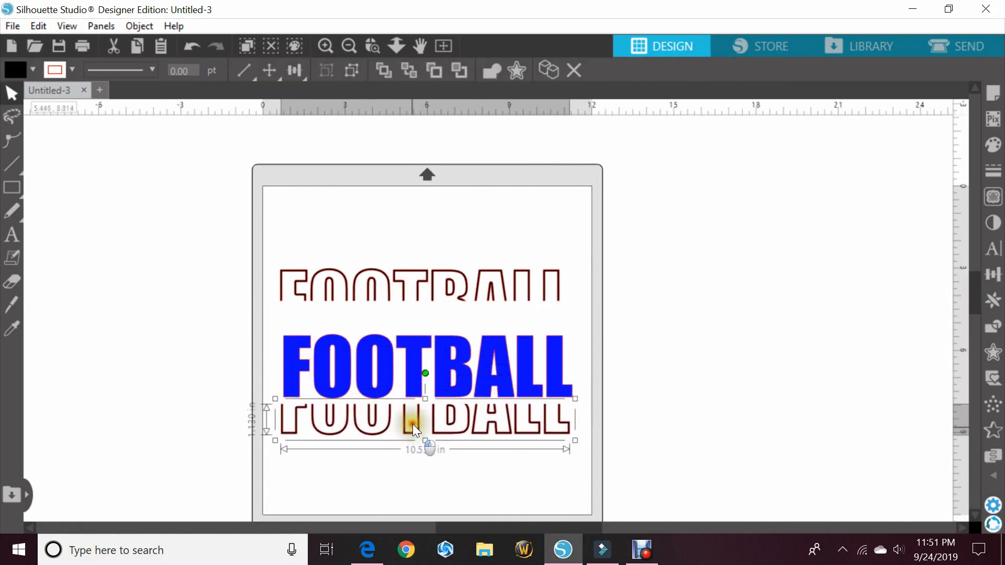
left_click_drag(406, 294, 409, 329)
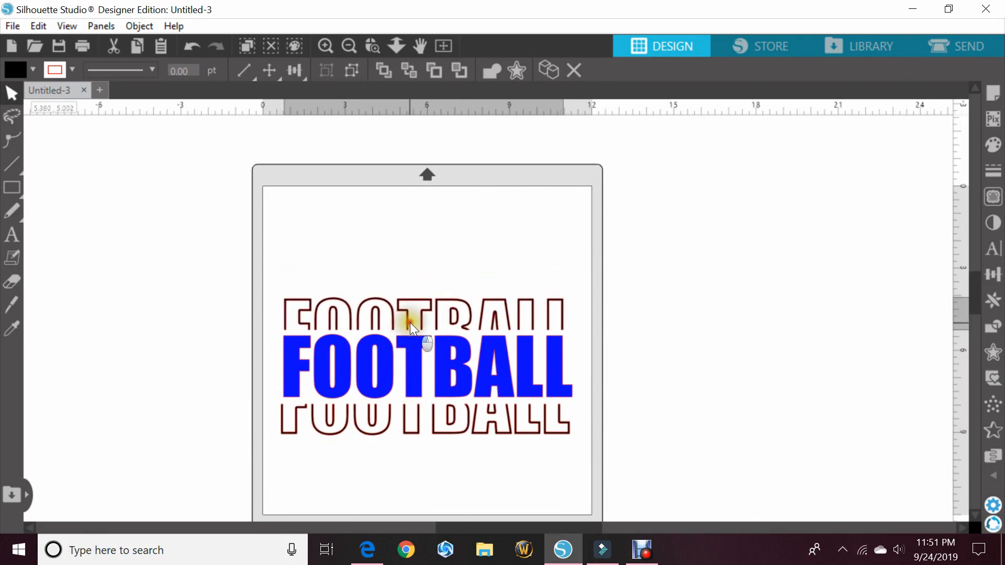
Select the top halves, blue word and bottom halves together and align their centers horizontally
left_click(287, 292)
left_click_drag(270, 253, 584, 471)
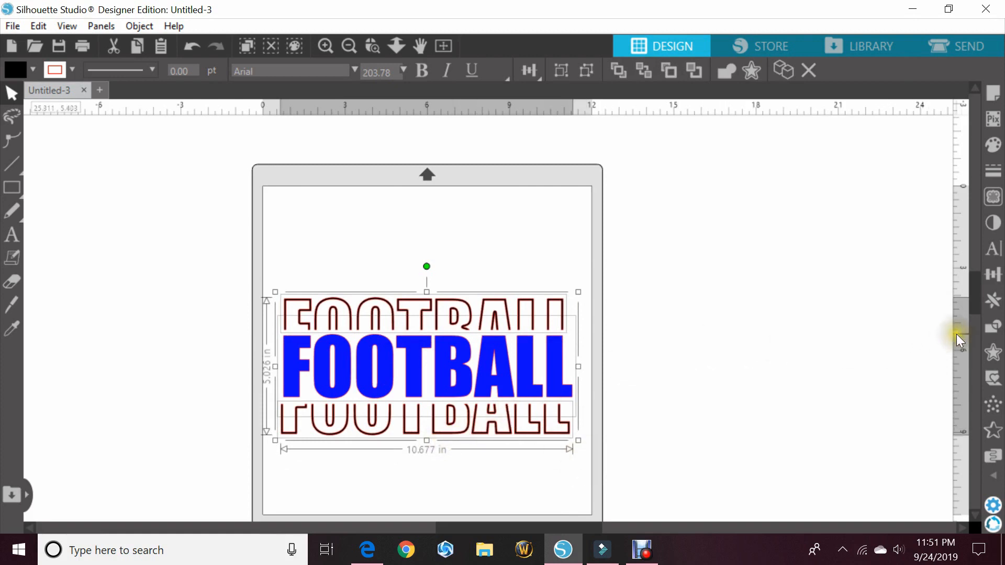
left_click(995, 275)
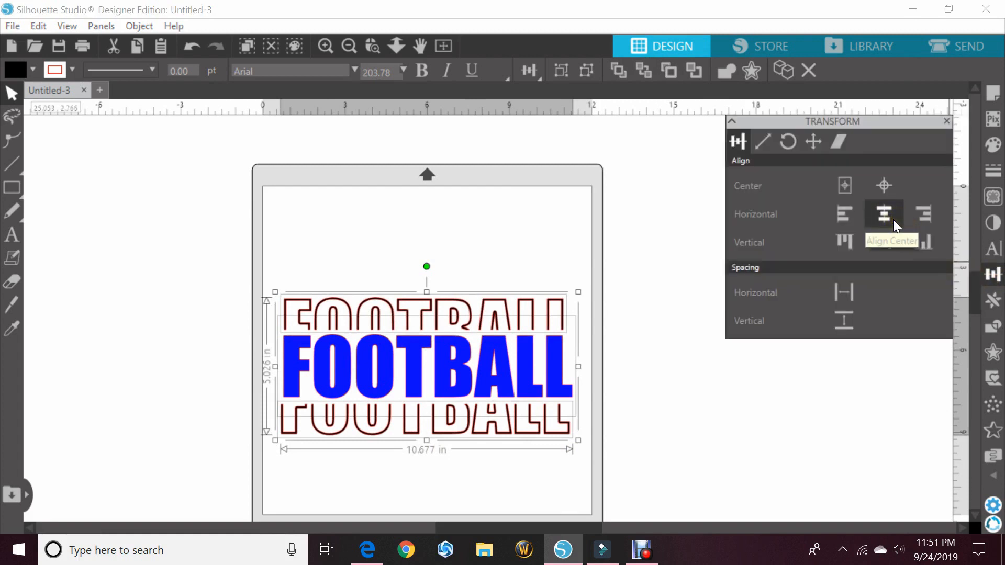
left_click(895, 224)
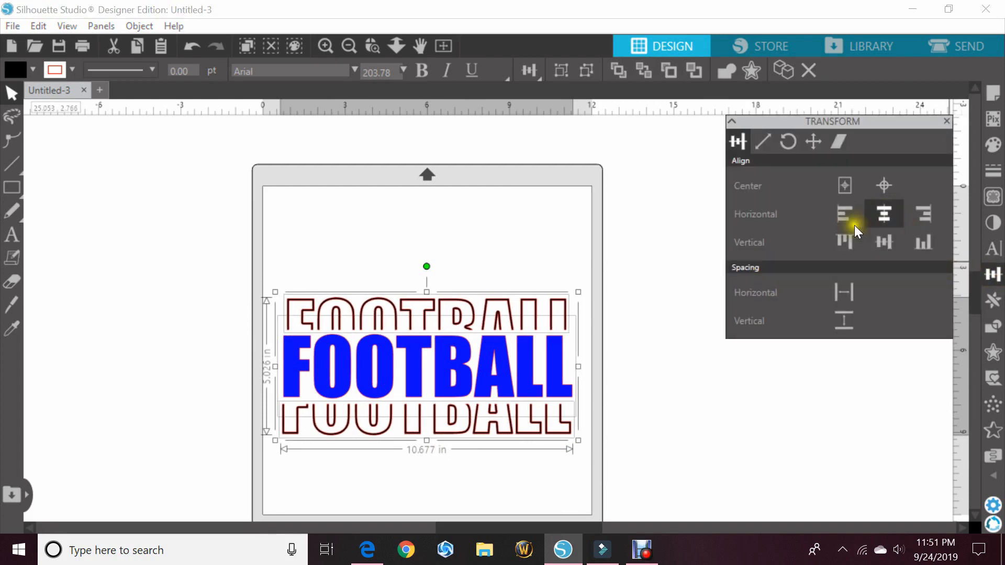
left_click(631, 269)
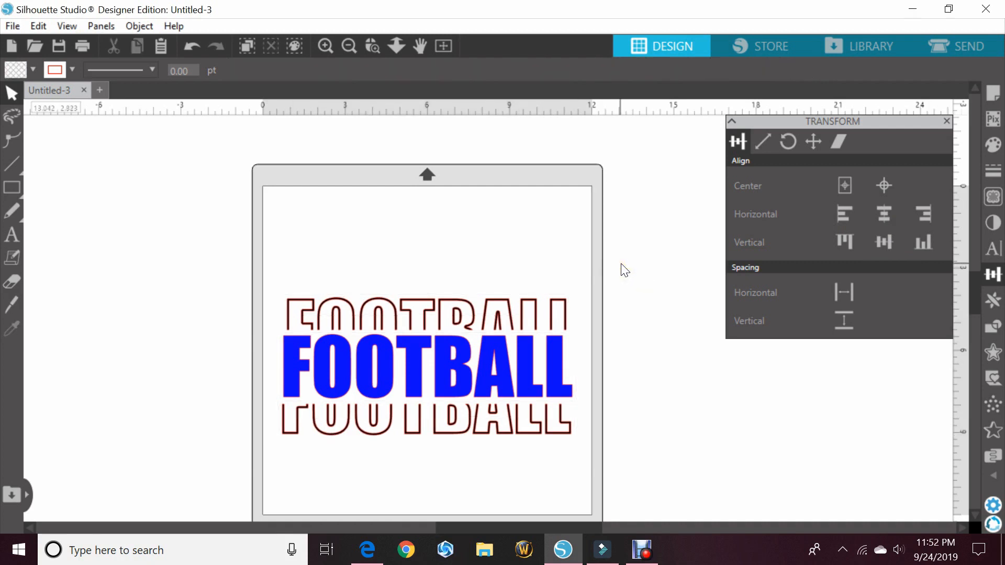
Nudge the grouped top halves left until their letters line up with the F of the blue FOOTBALL
left_click(448, 254)
left_click(373, 47)
left_click_drag(274, 307, 580, 376)
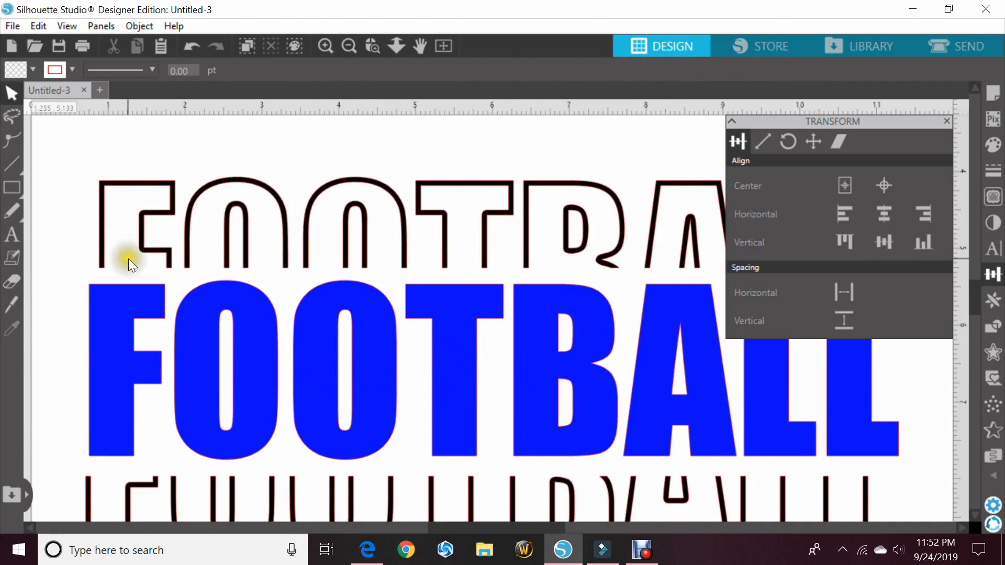
left_click(107, 269)
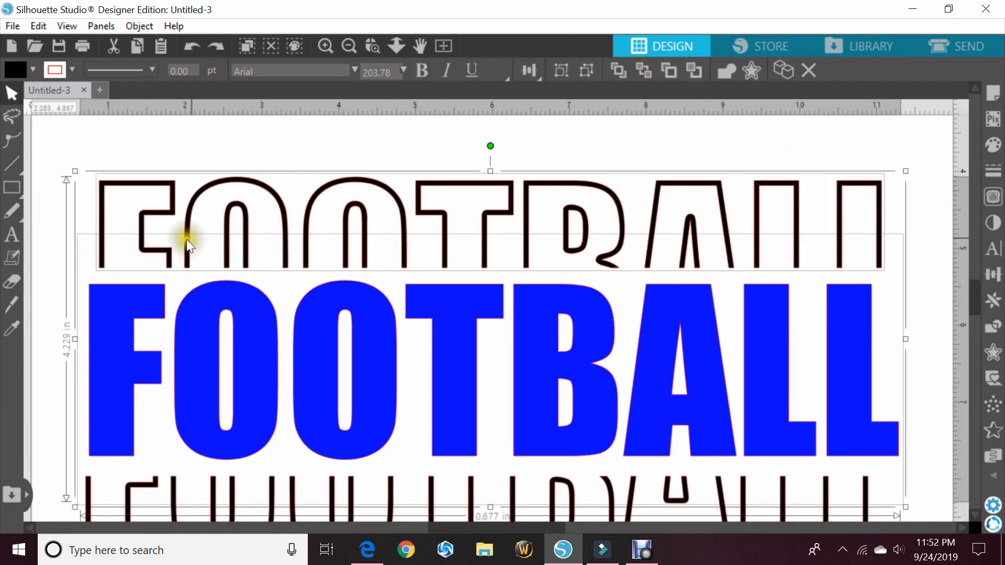
left_click(194, 158)
left_click(159, 187)
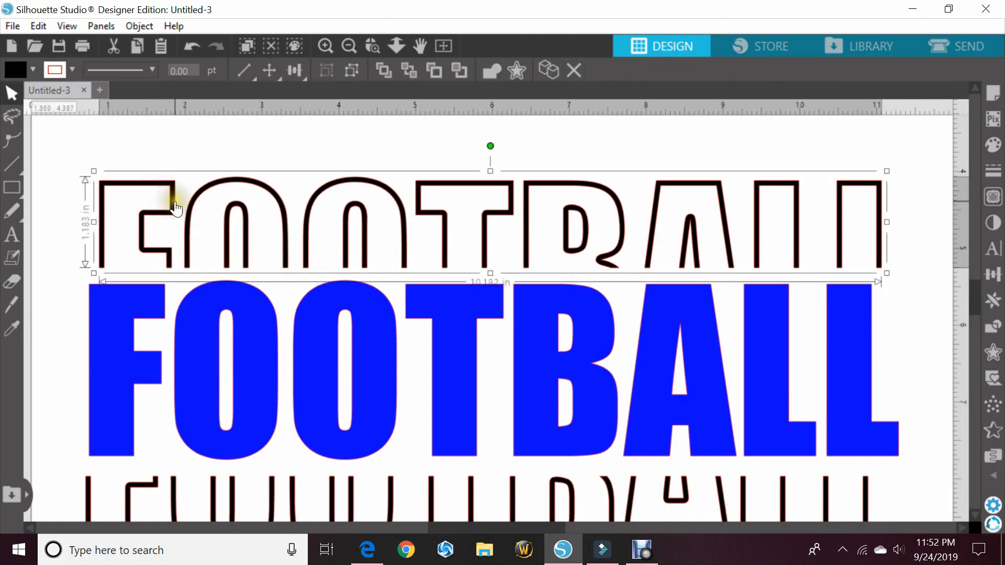
key("Left")
key("Left")
key("Left")
key("Left")
key("Left")
key("Left")
key("Left")
key("Left")
key("Left")
key("Left")
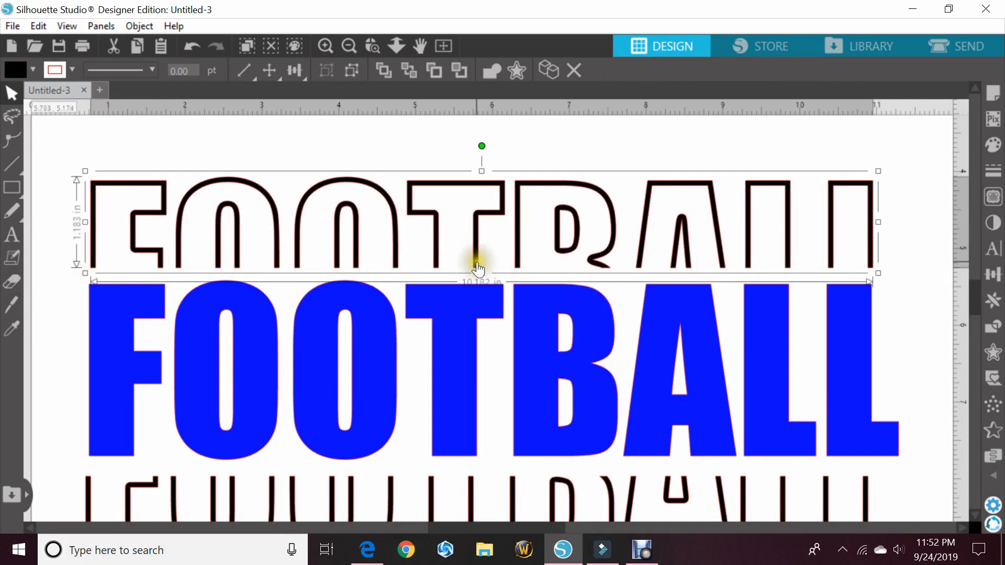
Nudge the grouped top halves down until they sit just above the blue FOOTBALL with a narrow gap
key("Down")
key("Down")
key("Down")
key("Down")
key("Down")
key("Down")
key("Down")
key("Down")
key("Down")
key("Down")
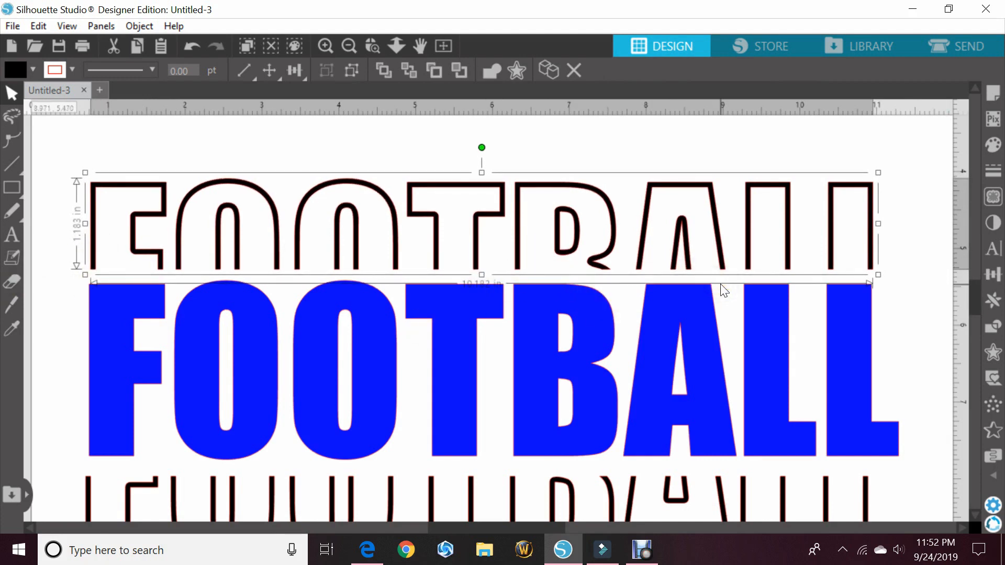
key("Down")
key("Down")
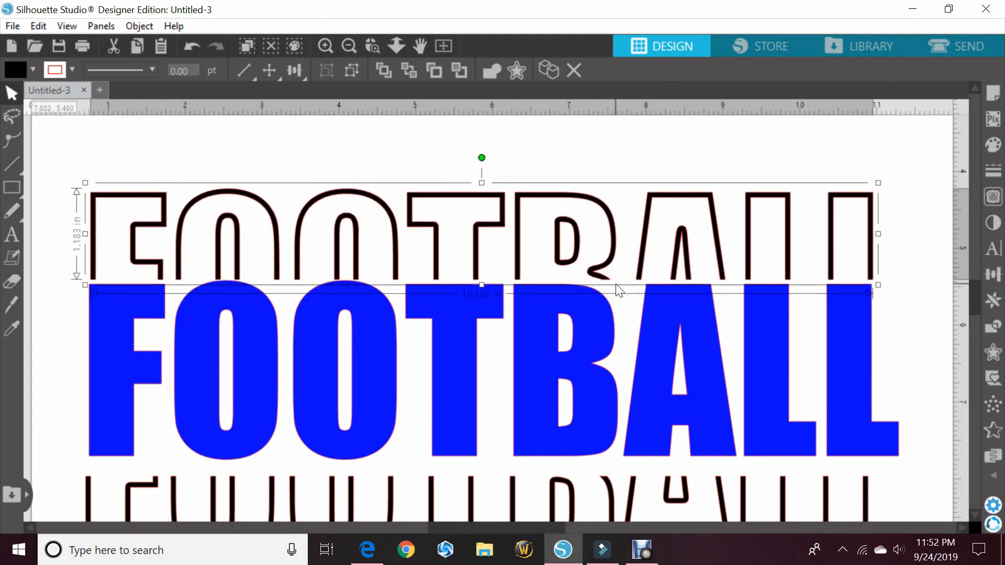
key("Down")
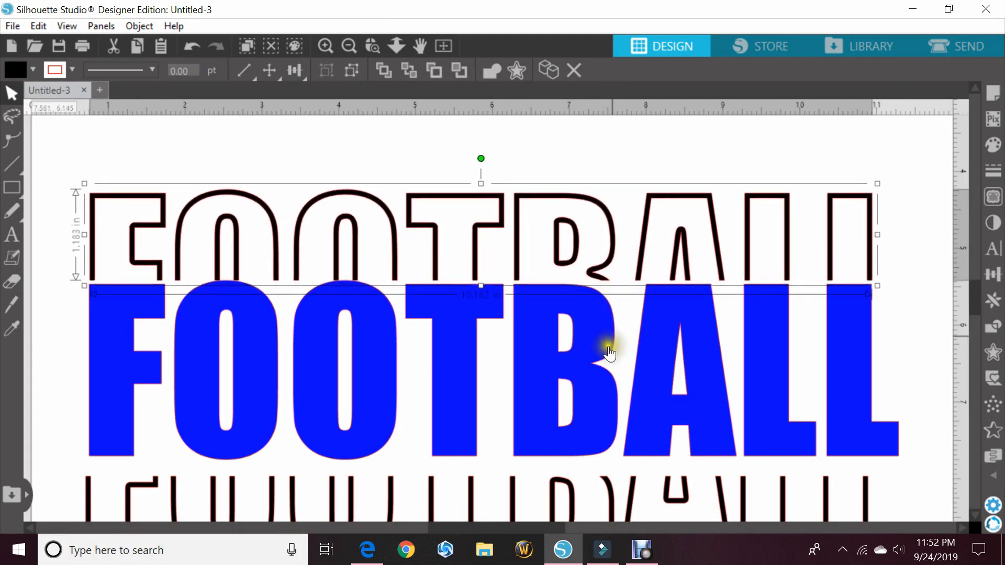
Nudge the grouped bottom halves up until they sit just beneath the blue FOOTBALL with a narrow gap
left_click(512, 481)
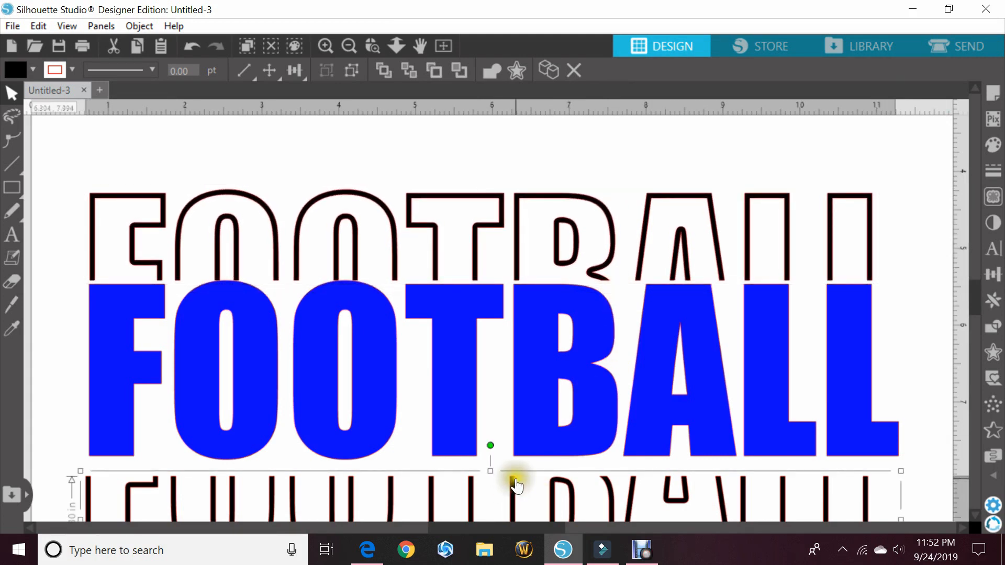
key("Up")
key("Up")
key("Up")
key("Up")
key("Up")
key("Up")
key("Up")
key("Up")
key("Up")
key("Up")
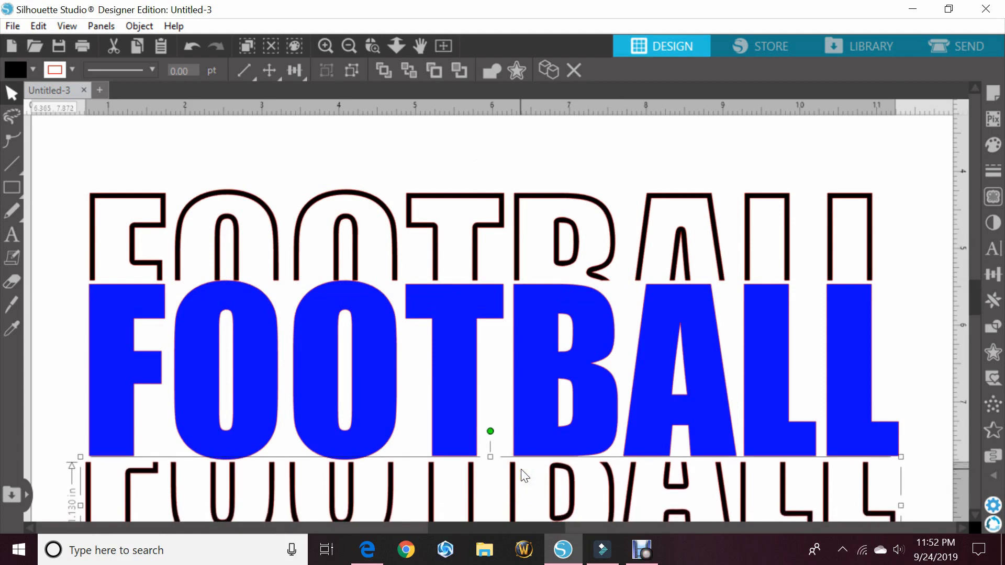
key("Down")
key("Down")
key("Down")
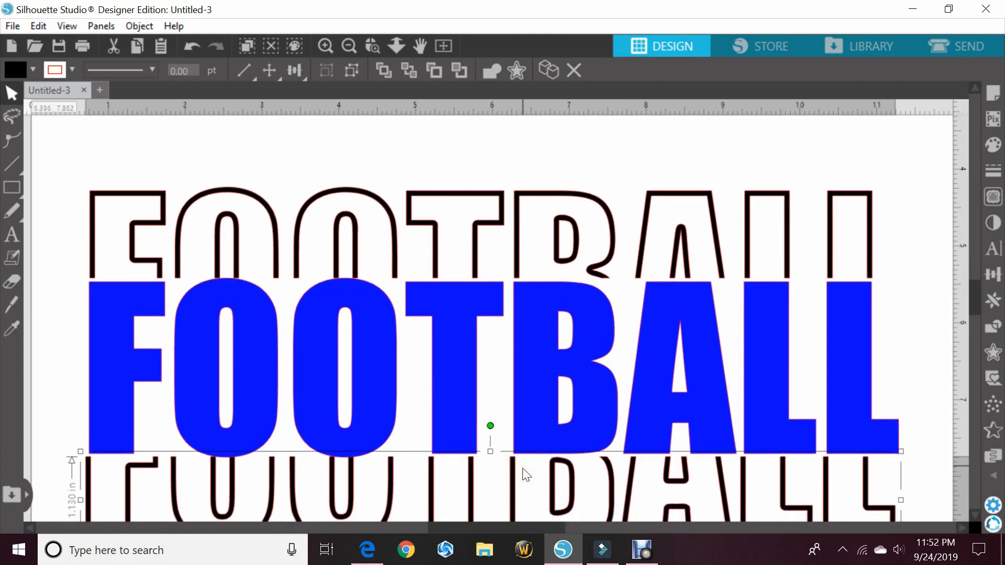
Nudge the grouped bottom halves slightly right to line up with the blue letters, and deselect them
key("Right")
key("Right")
key("Right")
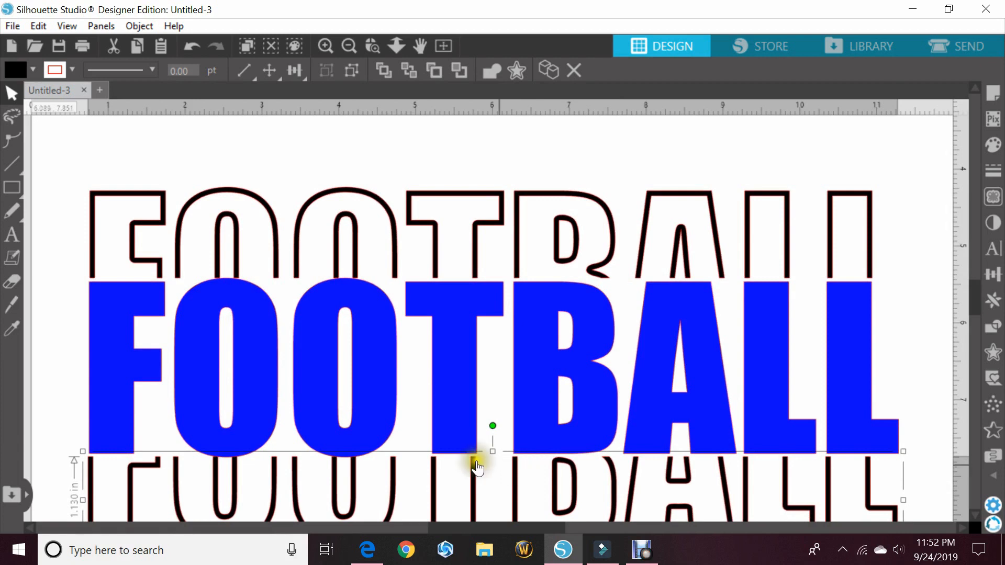
left_click(43, 289)
Duplicate the grouped top halves above twice to stack two more rows over the blue word
left_click(350, 46)
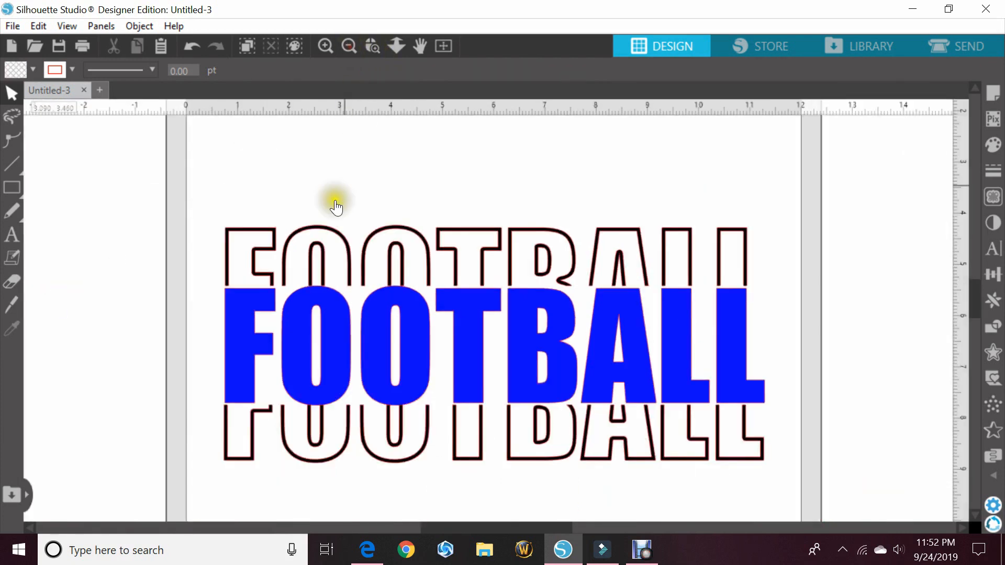
left_click_drag(207, 210, 750, 249)
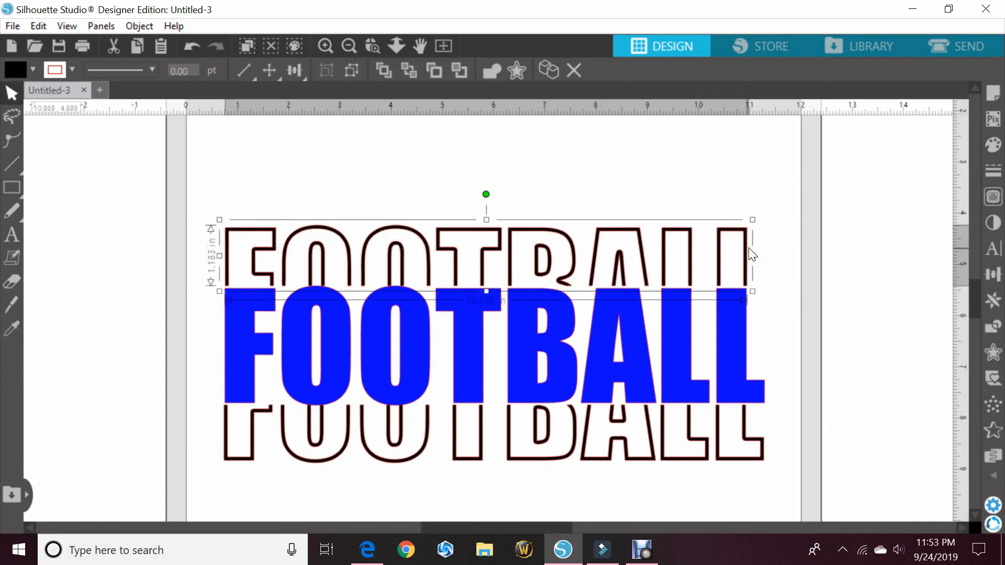
left_click(993, 300)
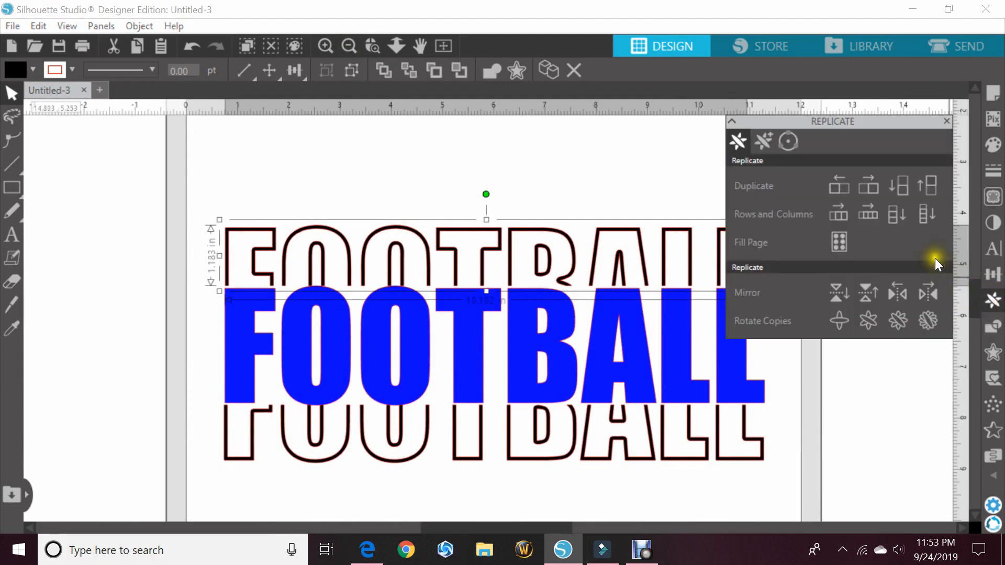
left_click(932, 183)
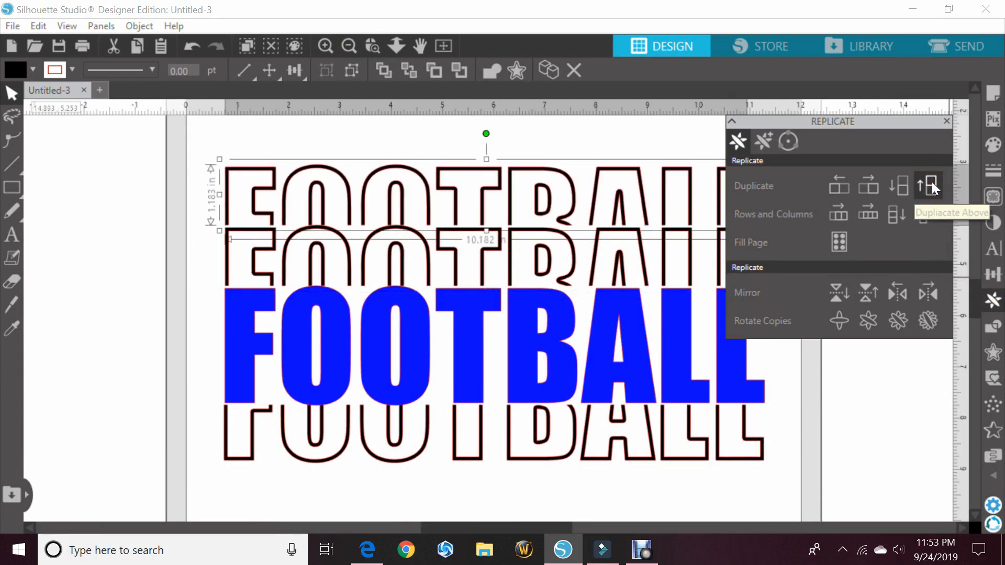
left_click(932, 181)
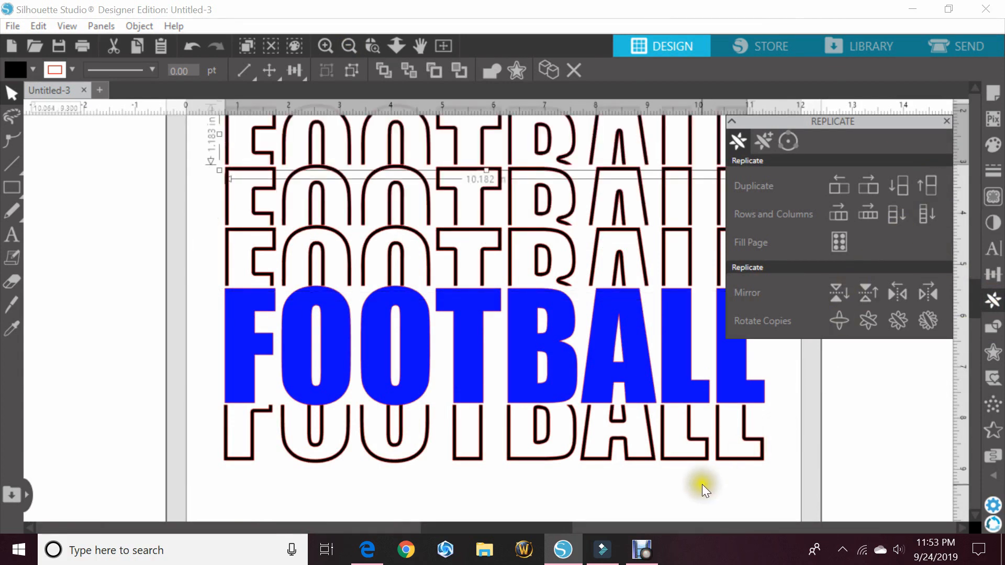
Duplicate the grouped bottom halves below twice to stack two more rows under the blue word
left_click(692, 457)
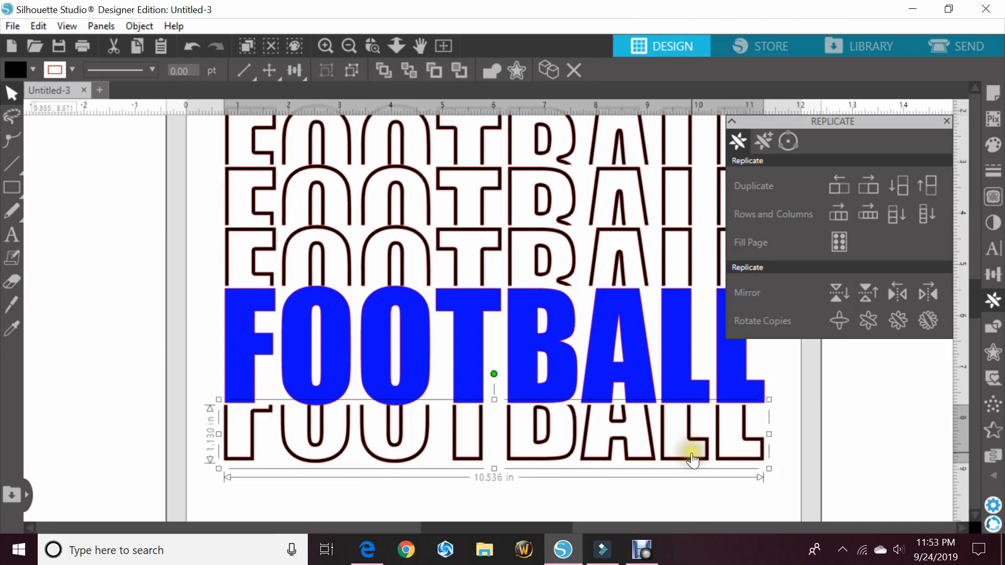
left_click(900, 189)
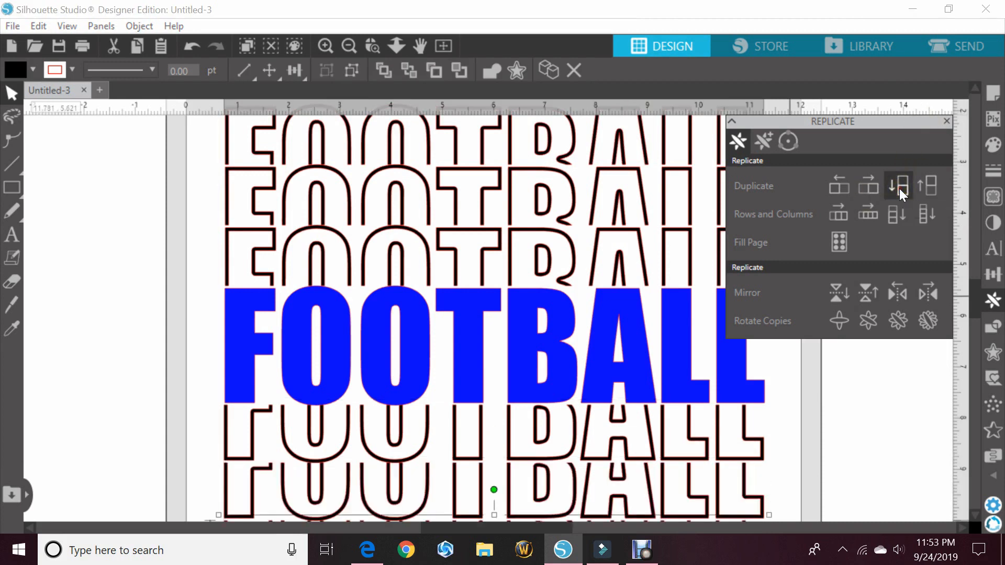
left_click(947, 120)
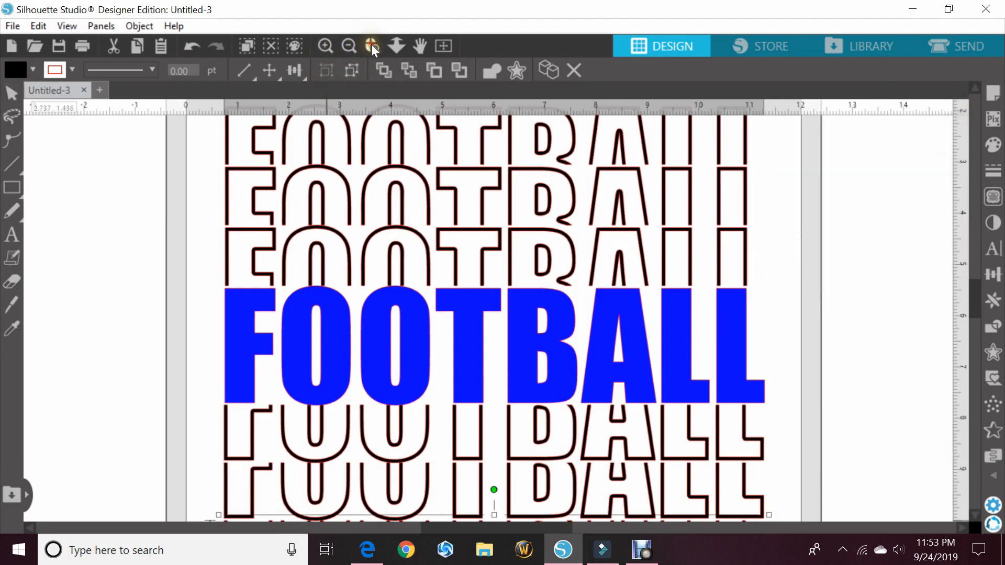
Select the whole stacked FOOTBALL design, set its line color to transparent, and deselect it
left_click(353, 49)
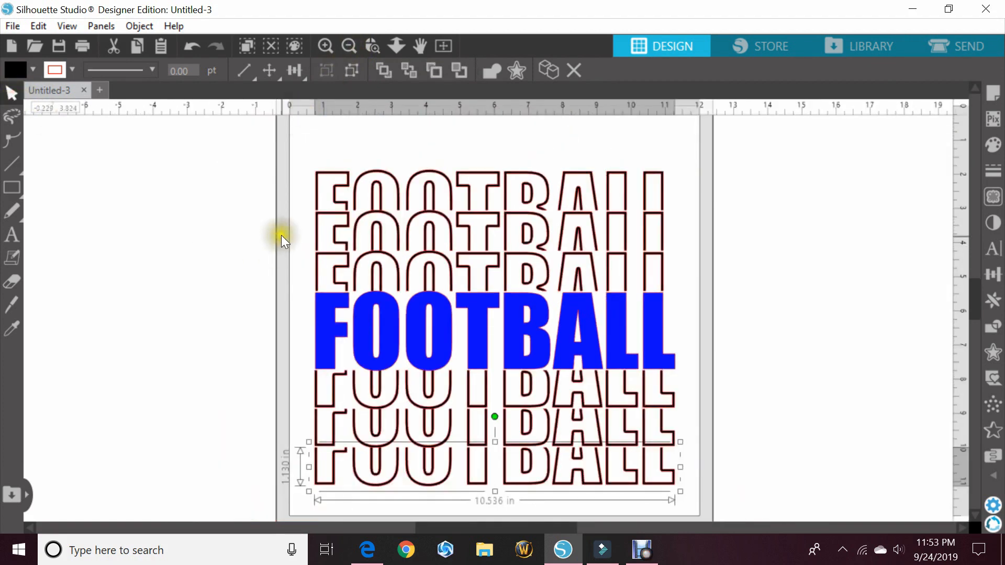
left_click_drag(271, 181, 715, 468)
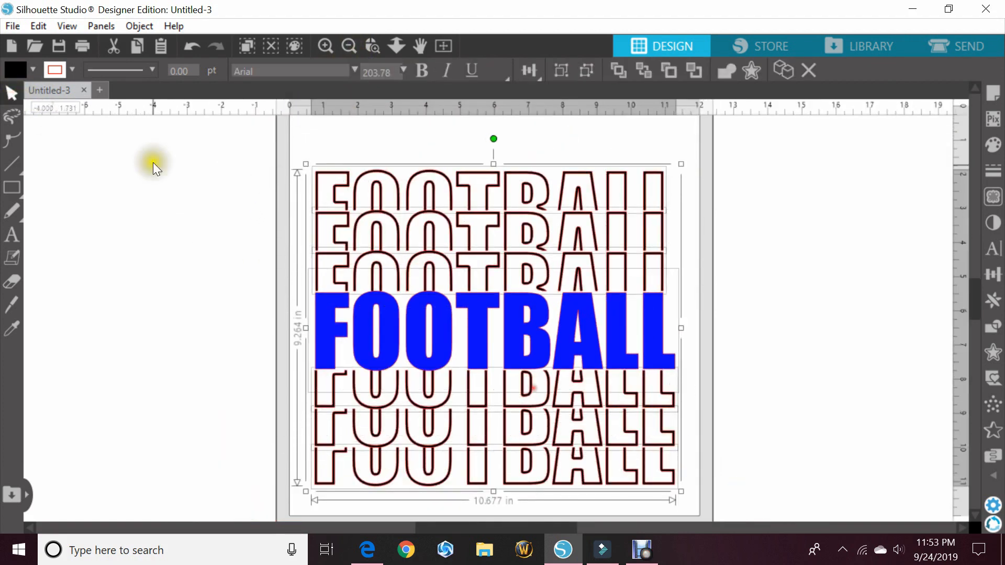
left_click(72, 70)
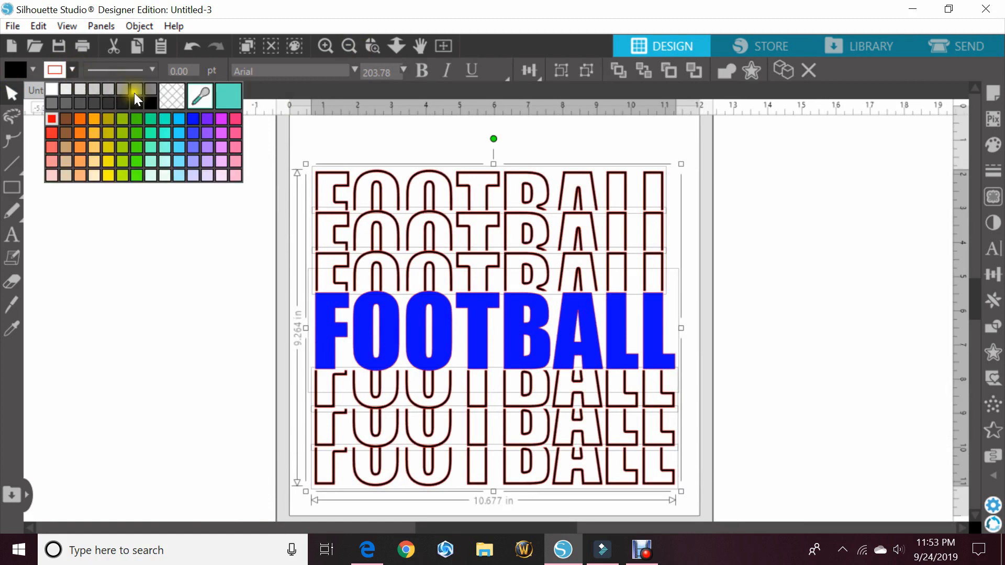
left_click(171, 99)
left_click(190, 297)
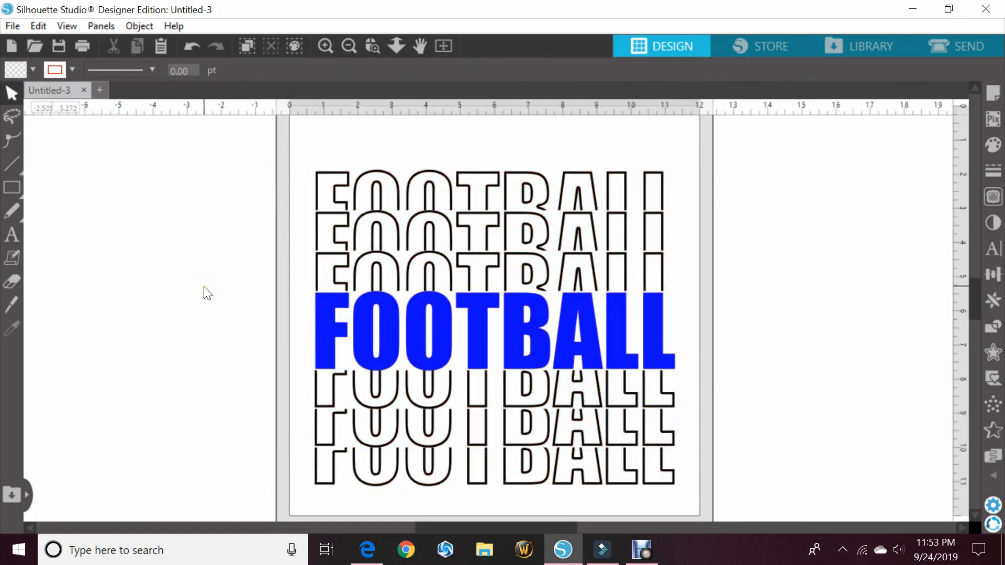
Fill the middle outlined row above the blue word and the middle outlined row below it with gray, and deselect them
left_click(293, 230)
left_click_drag(294, 230, 335, 224)
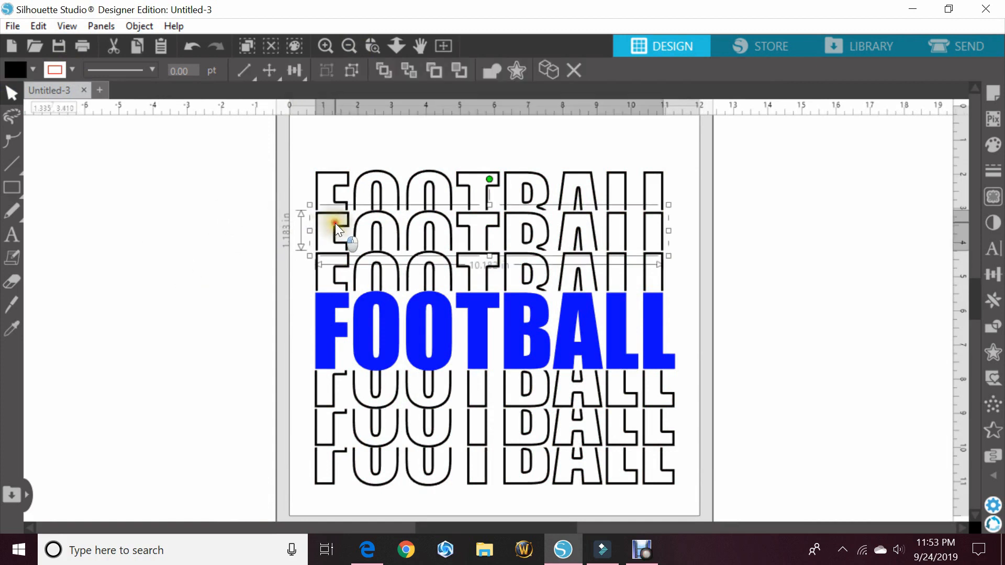
left_click_drag(300, 427, 326, 429, "shift")
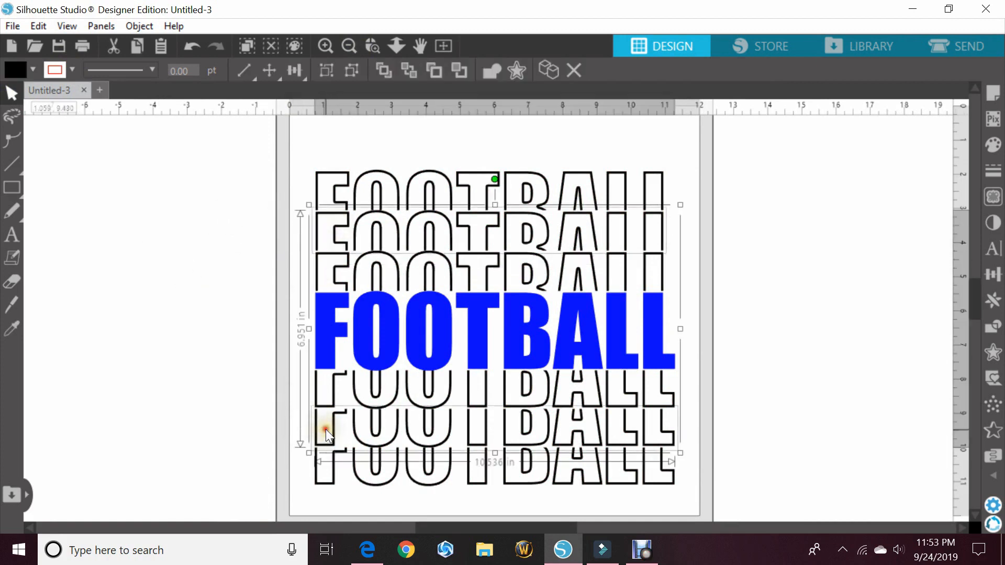
left_click(37, 70)
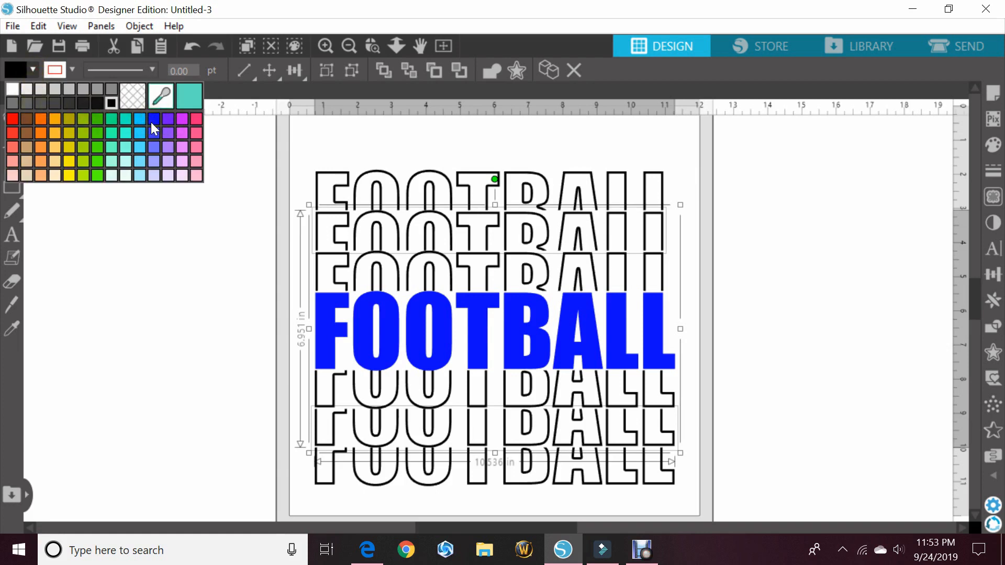
left_click(109, 90)
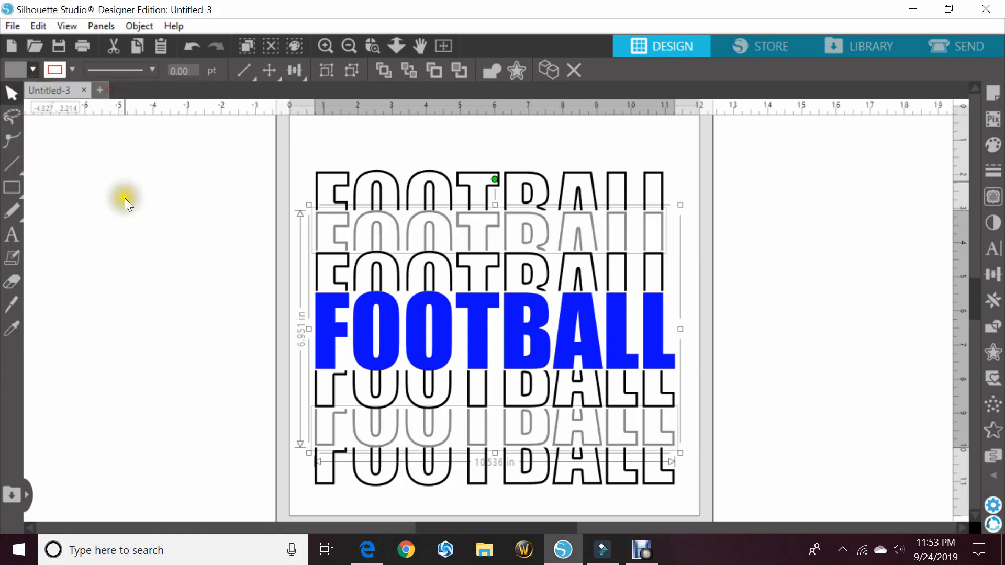
left_click(202, 406)
Fill the outermost outlined rows at the top and bottom of the stack with blue, and deselect them
left_click(353, 466)
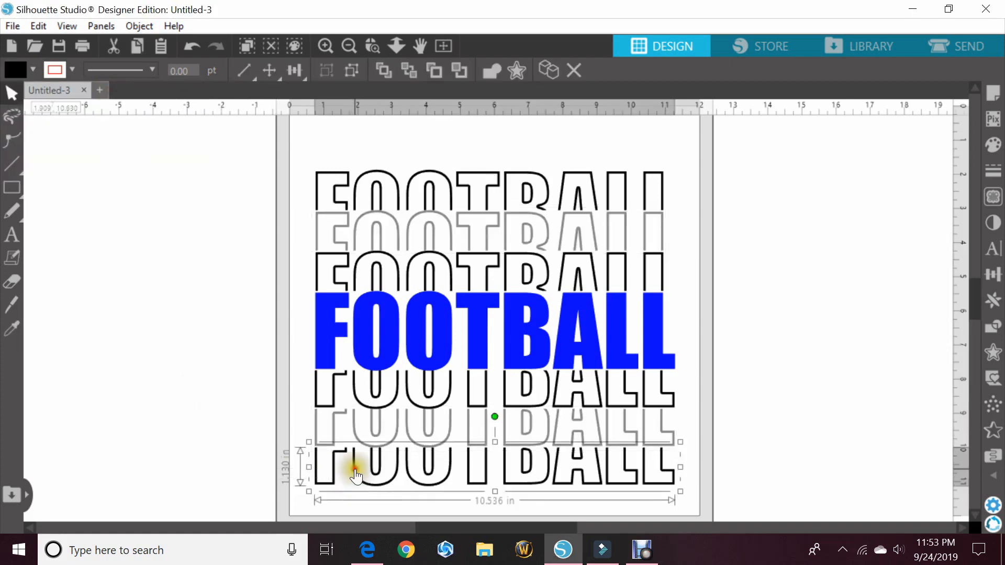
left_click(330, 176, "shift")
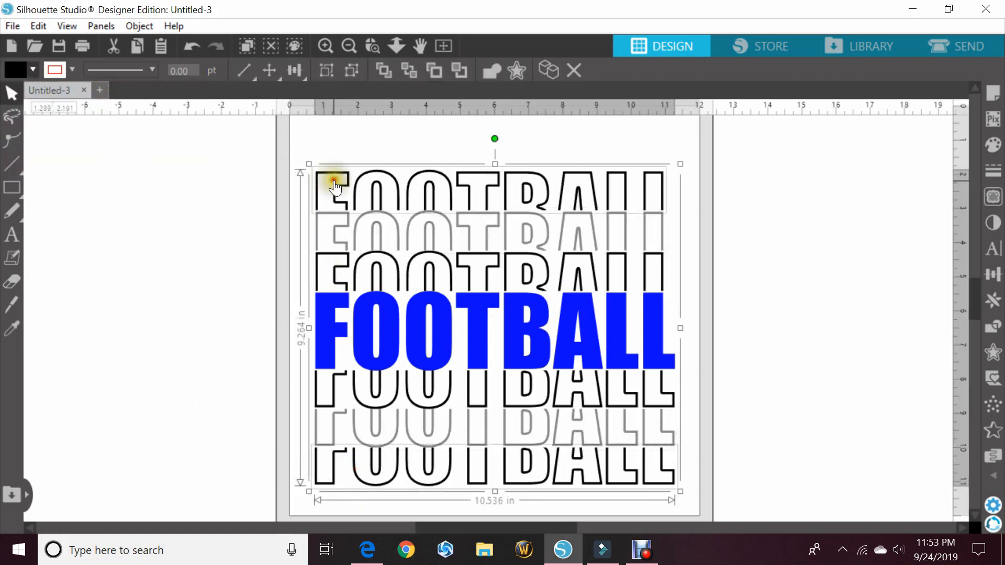
left_click(33, 69)
left_click(150, 118)
left_click(190, 319)
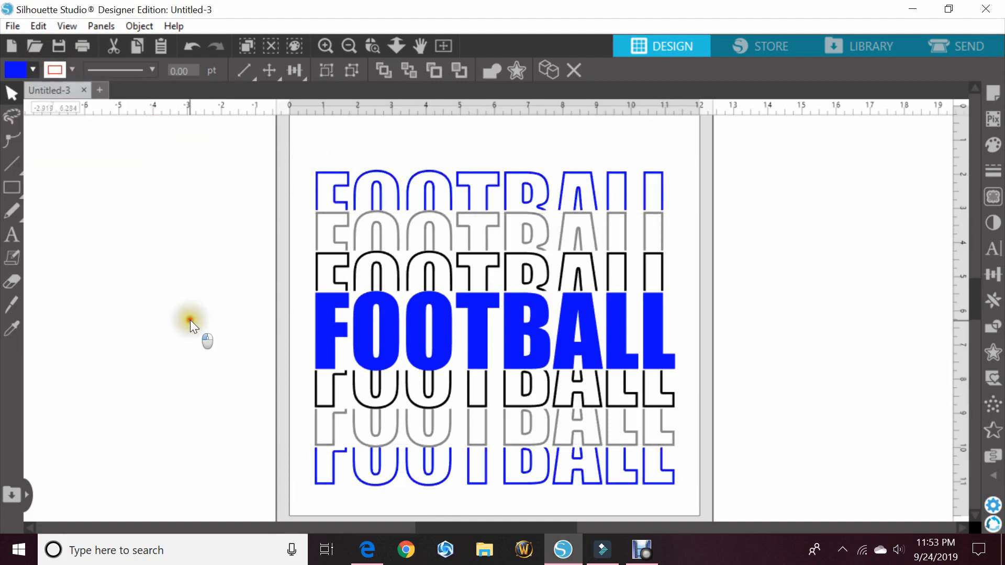